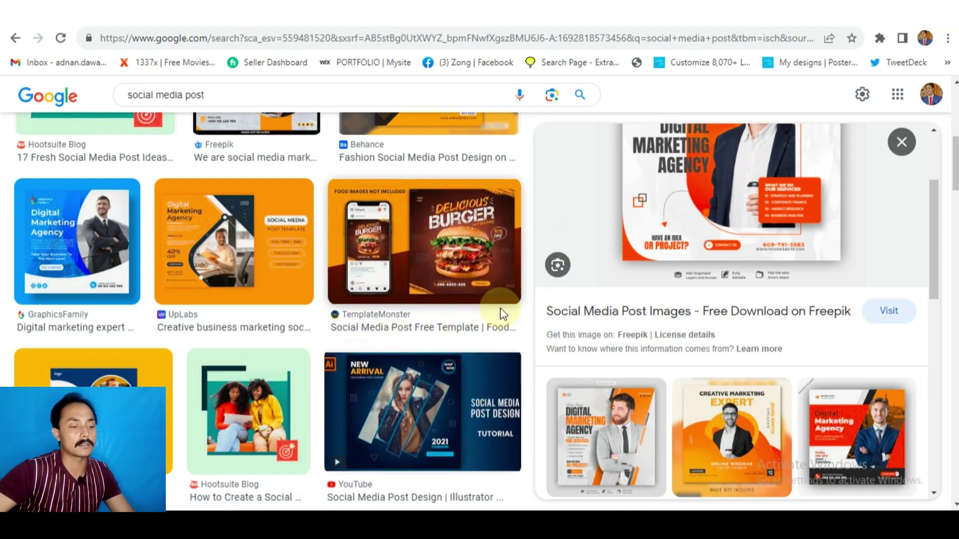
- Browse the "social media post" image results and the related Freepik designs to examine how shapes are used in the layouts
scroll(475, 331, "down", 5)
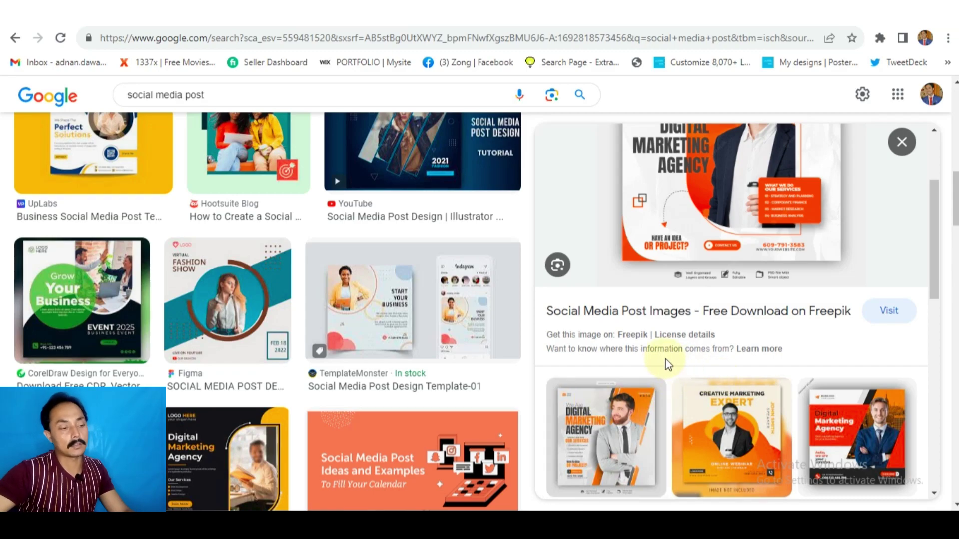
scroll(666, 364, "down", 2)
scroll(652, 368, "up", 2)
scroll(496, 370, "up", 4)
scroll(494, 367, "down", 1)
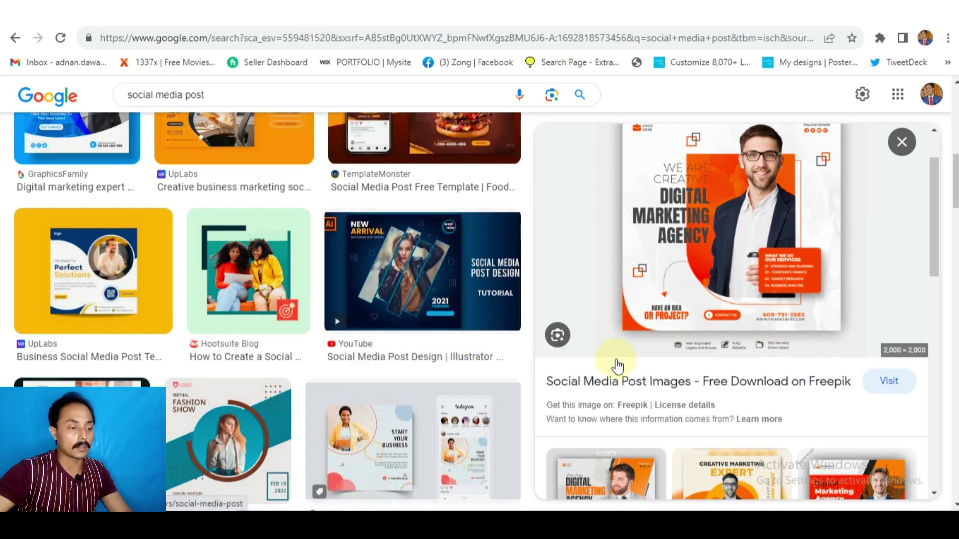
scroll(369, 363, "down", 15)
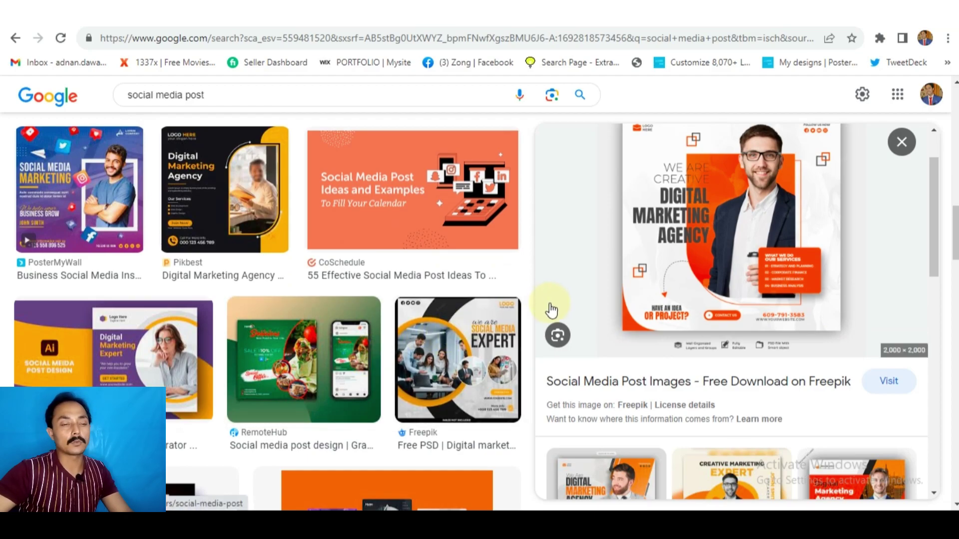
scroll(552, 312, "down", 4)
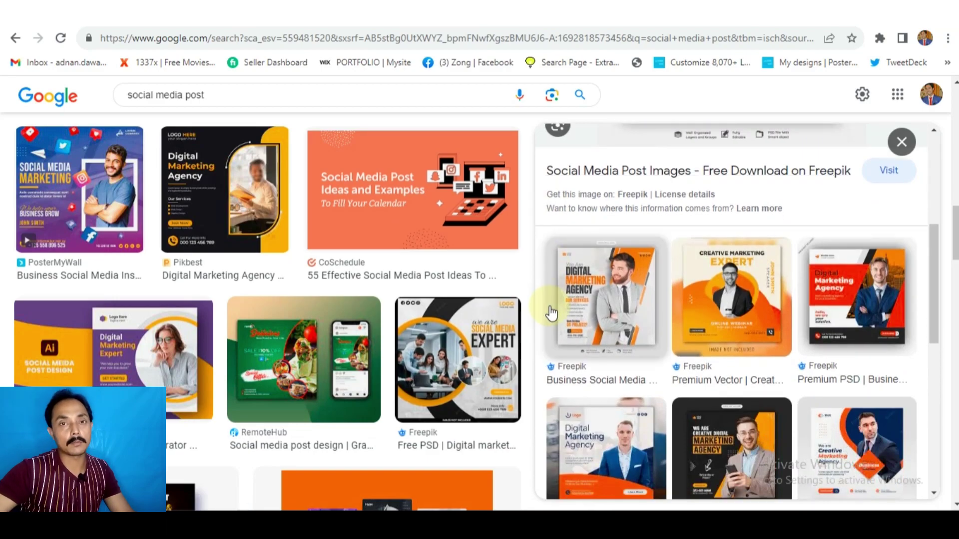
scroll(379, 331, "down", 6)
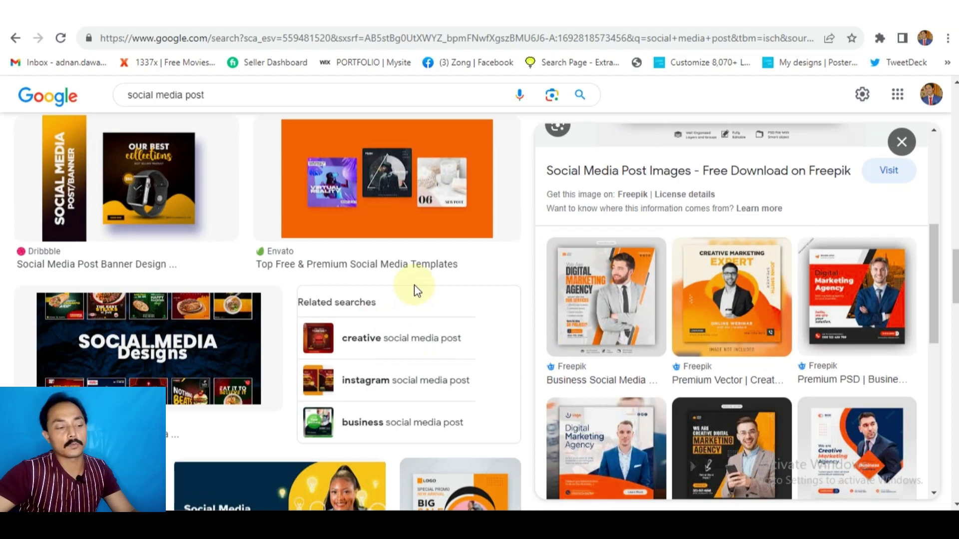
scroll(470, 348, "down", 5)
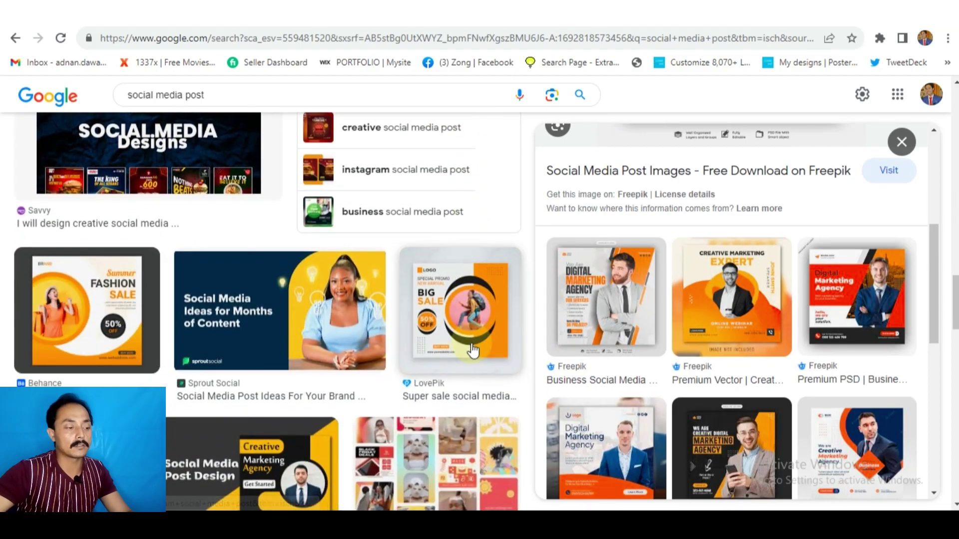
scroll(470, 352, "down", 2)
scroll(428, 350, "up", 3)
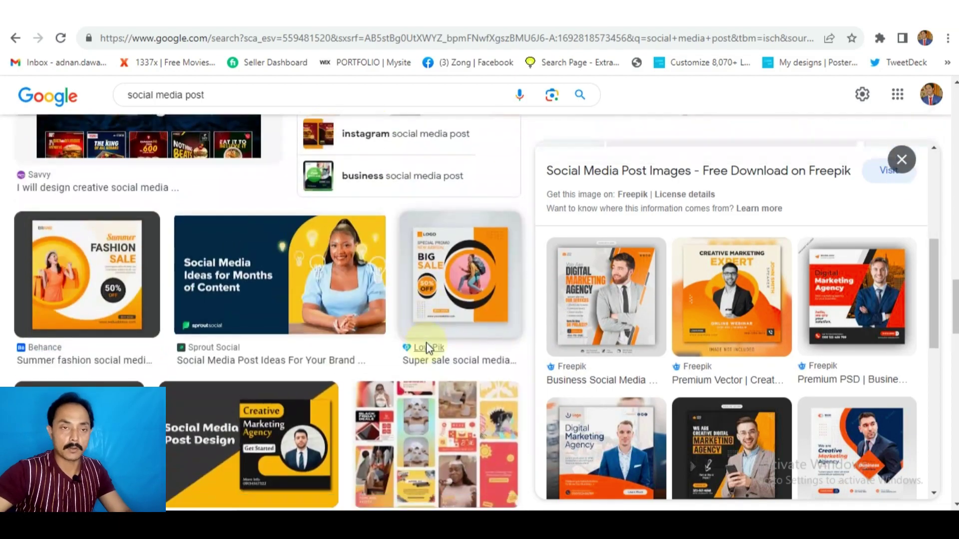
scroll(427, 349, "down", 1)
scroll(427, 344, "down", 4)
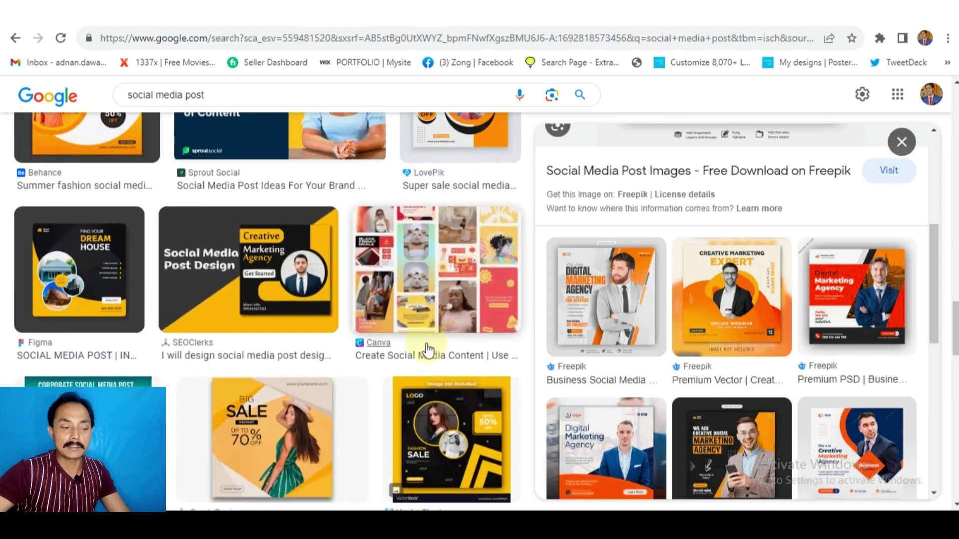
scroll(422, 379, "up", 5)
scroll(413, 431, "down", 3)
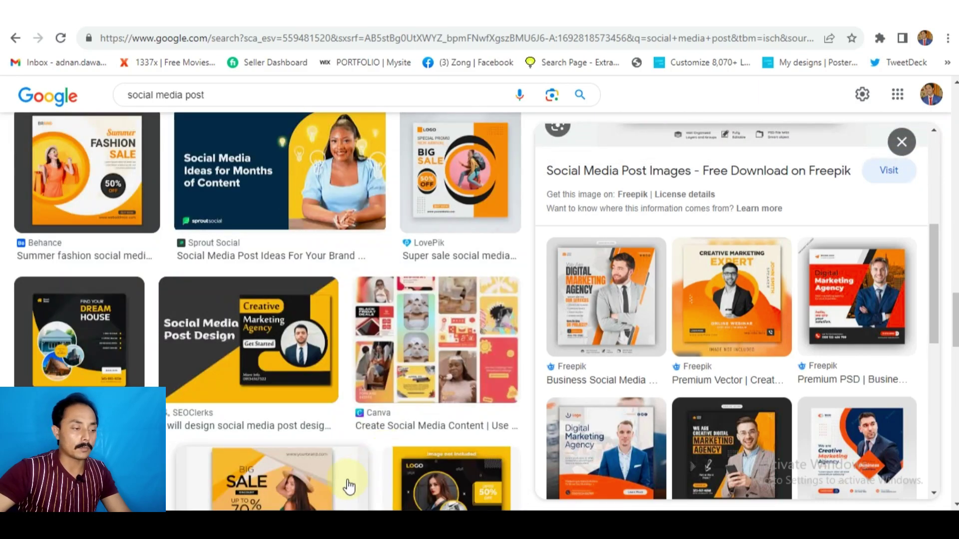
- Switch to Photoshop and draw a rectangle shape about 535 by 276 px in the upper part of the black canvas
left_click(297, 524)
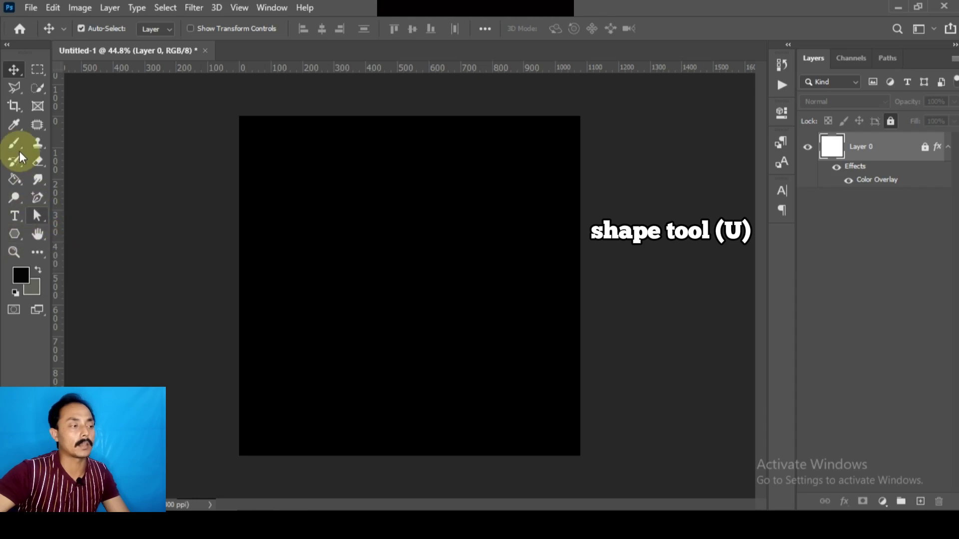
left_click(40, 69)
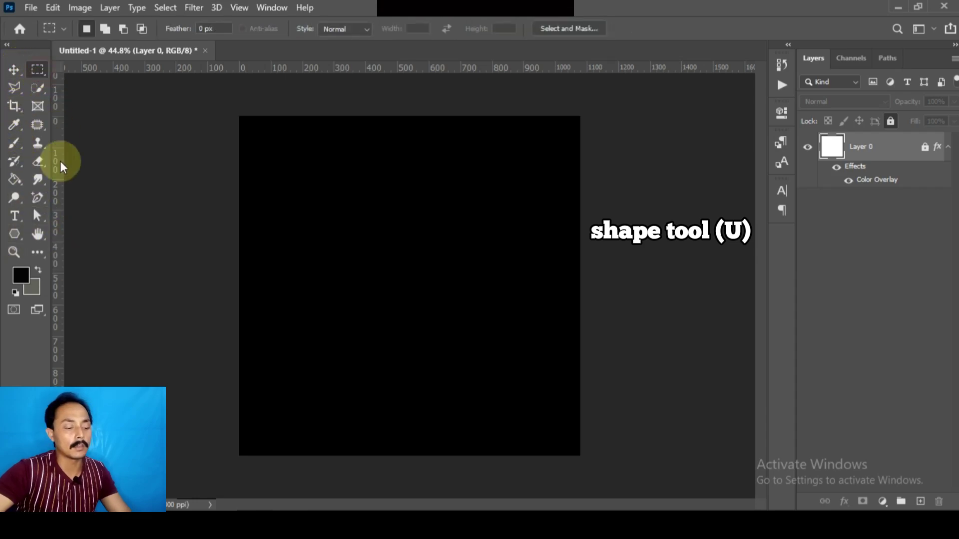
key("u")
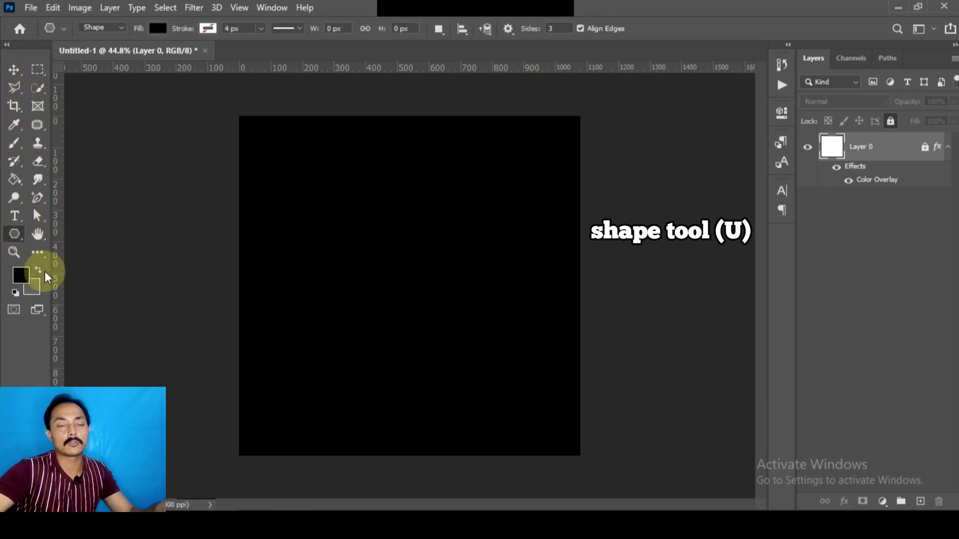
right_click(13, 238)
left_click(50, 231)
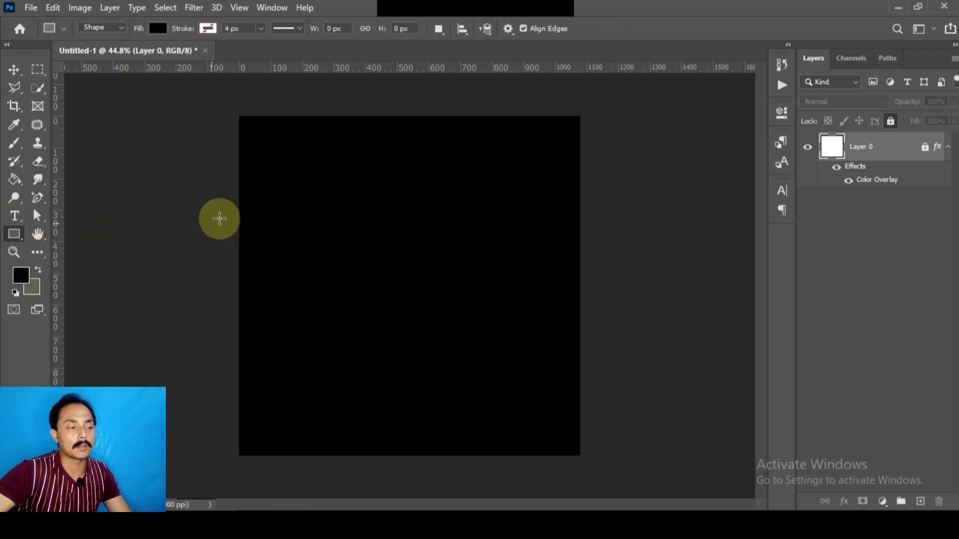
left_click_drag(280, 170, 450, 256)
- Fill the rectangle shape with white and move it near the canvas's upper-left corner
left_click(158, 28)
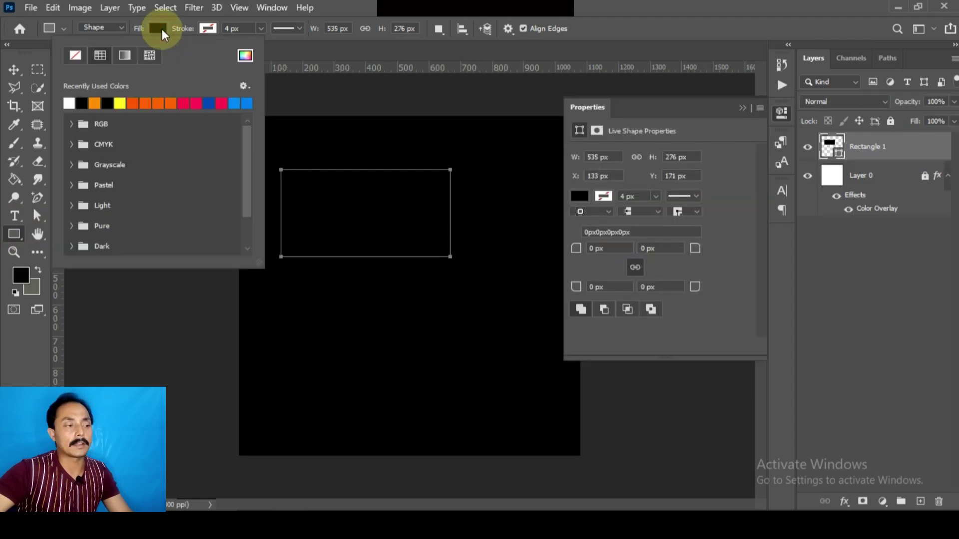
left_click(159, 29)
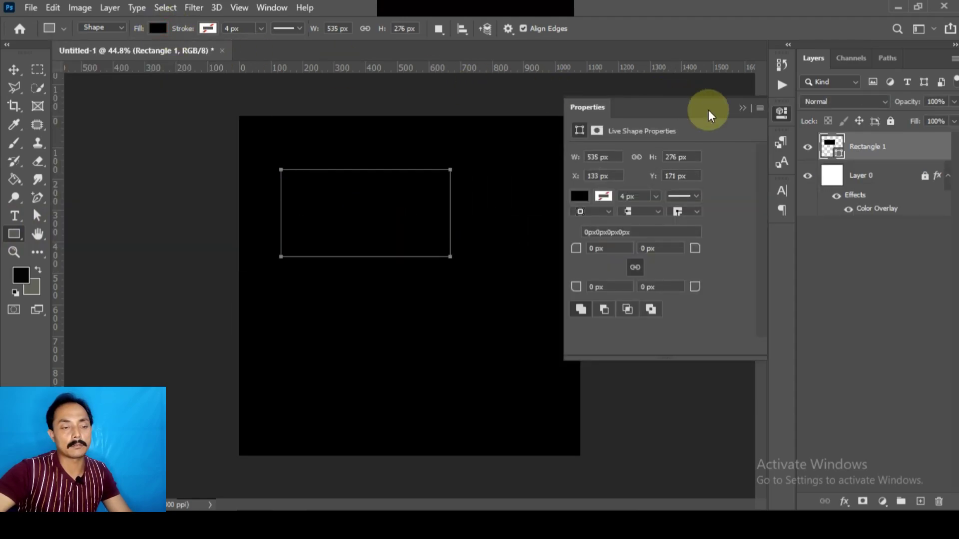
left_click(746, 109)
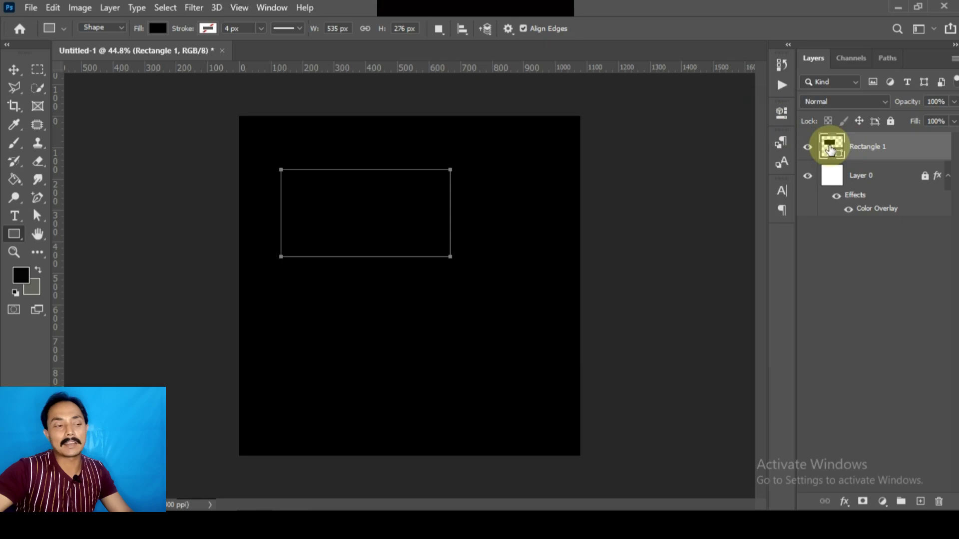
double_click(830, 150)
left_click_drag(516, 389, 453, 261)
left_click(759, 261)
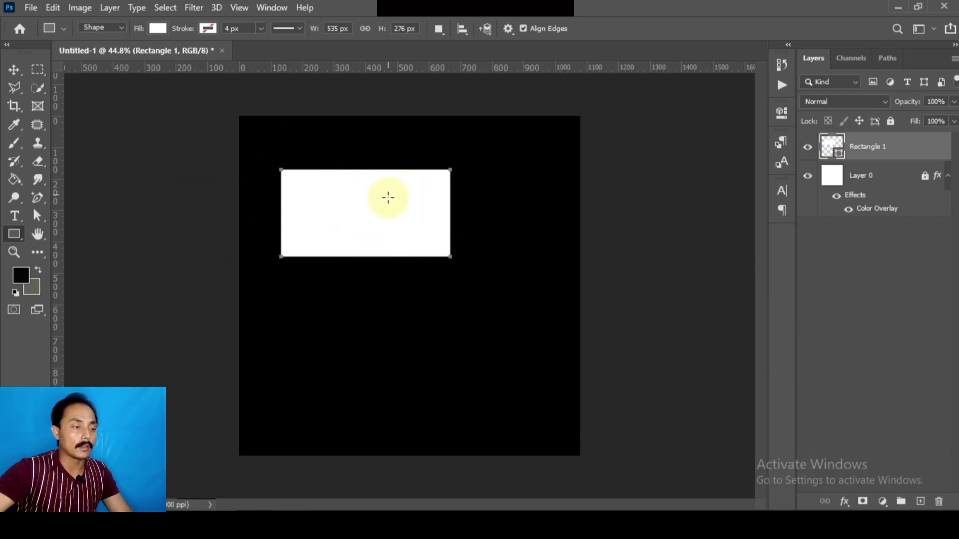
key("v")
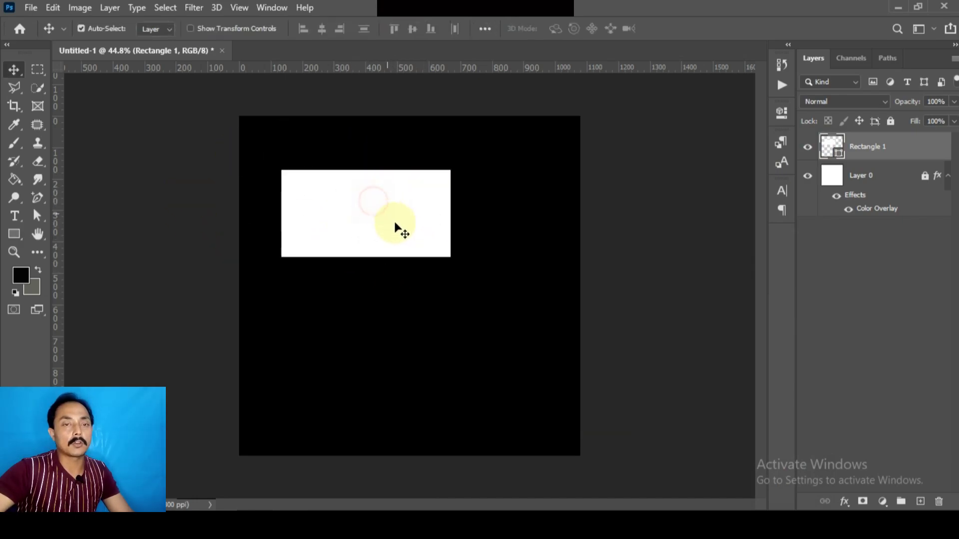
left_click_drag(396, 227, 359, 179)
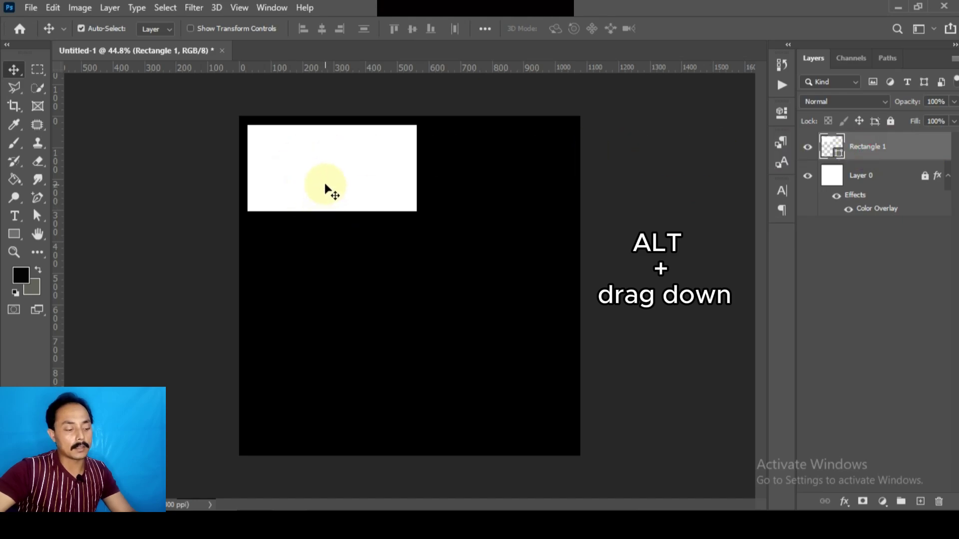
- Try duplicating the white rectangle straight below itself, and undo the duplication
left_click_drag(325, 186, 327, 286)
key("ctrl+z")
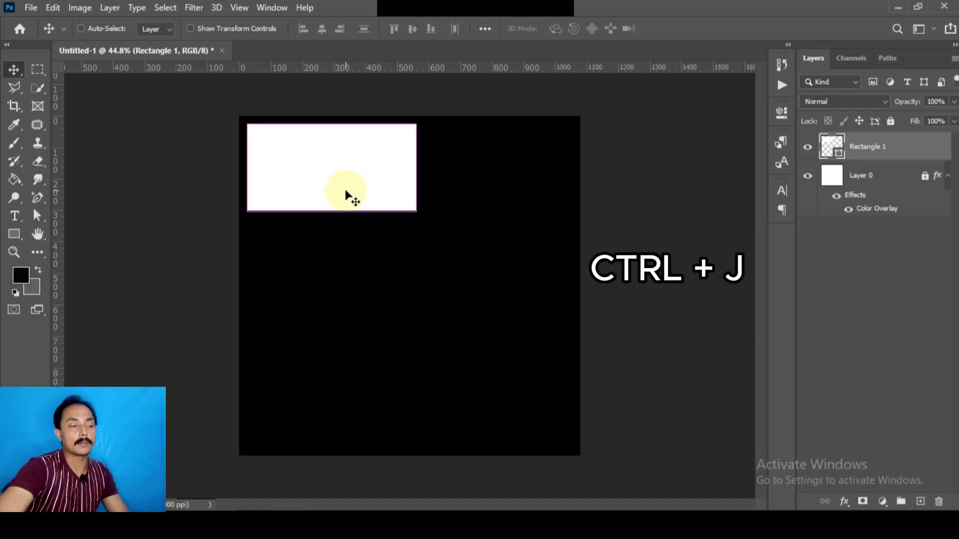
- Duplicate the rectangle layer with the copy moved straight down to just below the original, and delete that copy
key("ctrl+j")
key("shift+Down")
key("shift+Down")
key("shift+Down")
key("shift+Down")
key("shift+Down")
key("shift+Down")
key("shift+Down")
key("shift+Down")
key("shift+Down")
key("shift+Down")
key("shift+Down")
key("shift+Down")
key("shift+Down")
key("shift+Down")
key("shift+Down")
key("shift+Down")
key("shift+Down")
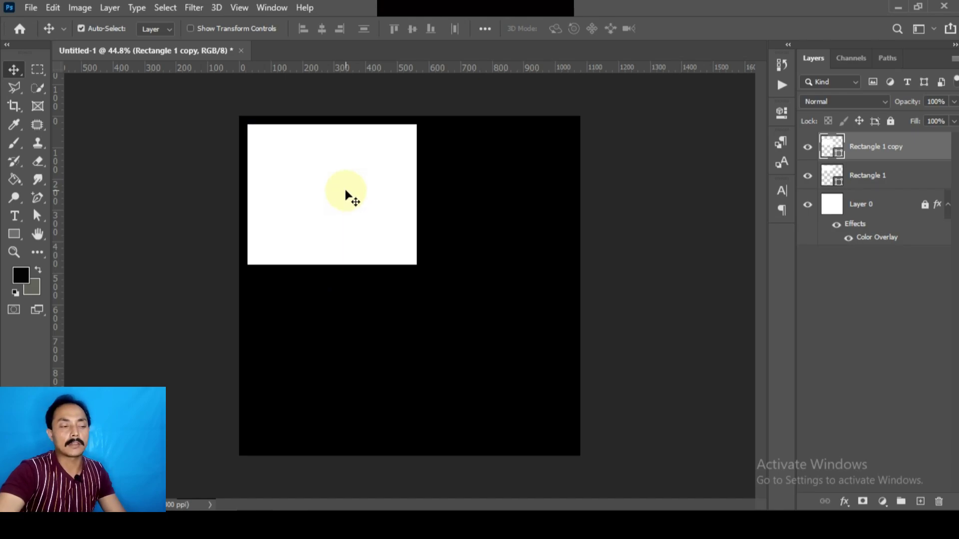
key("shift+Down")
key("shift+Down")
key("shift+Down")
key("shift+Down")
key("shift+Down")
key("shift+Down")
key("shift+Down")
key("shift+Down")
key("shift+Down")
key("shift+Down")
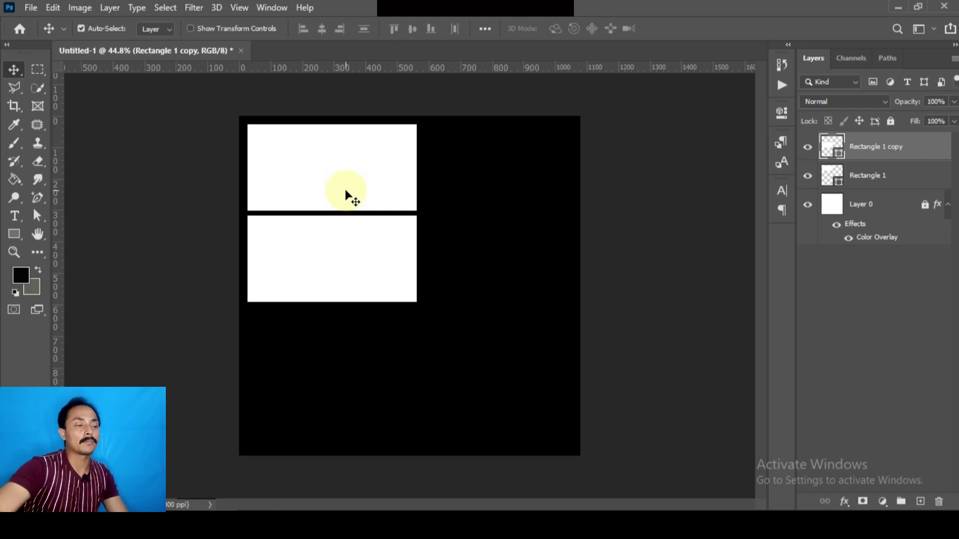
key("Delete")
- Draw a fully rounded rectangle about 706 by 249 px below the white rectangle
left_click(11, 233)
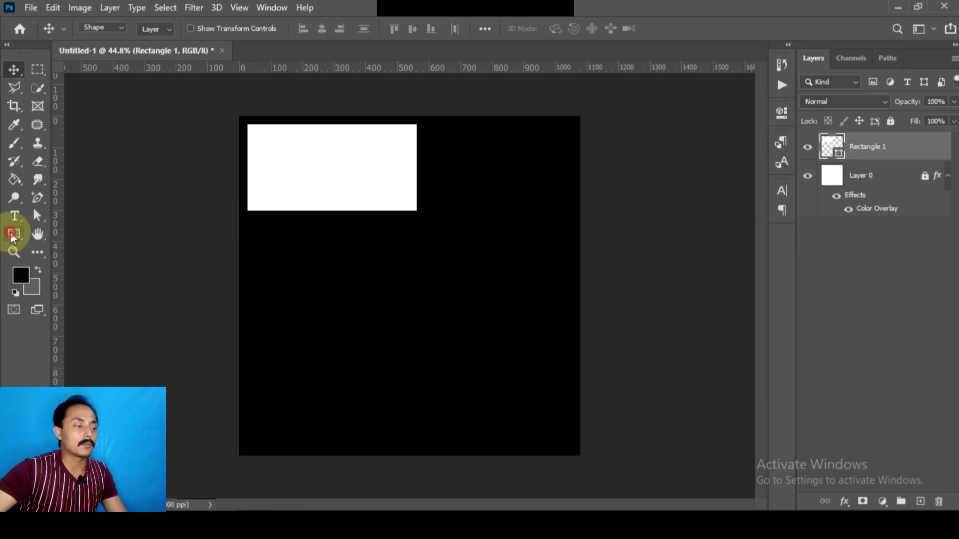
right_click(12, 234)
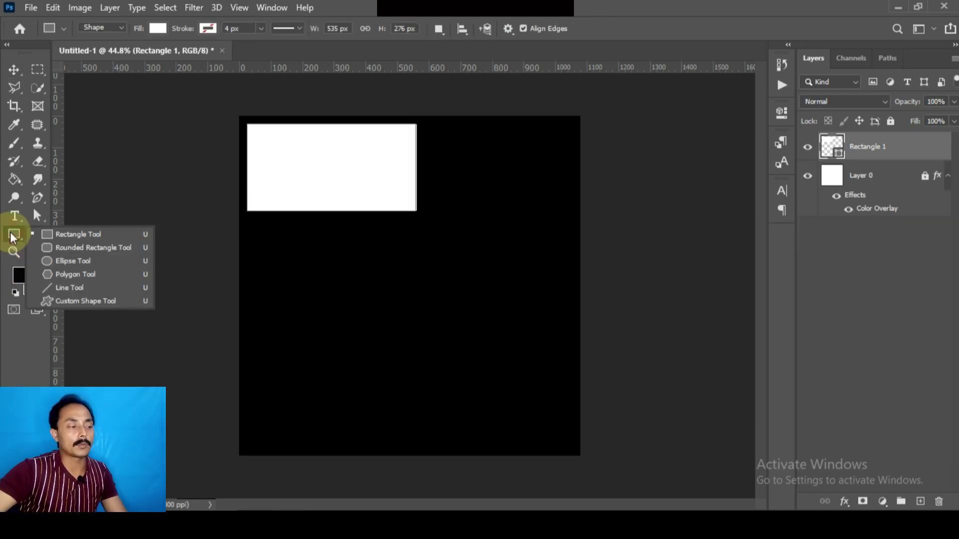
left_click(84, 249)
left_click_drag(249, 222, 472, 298)
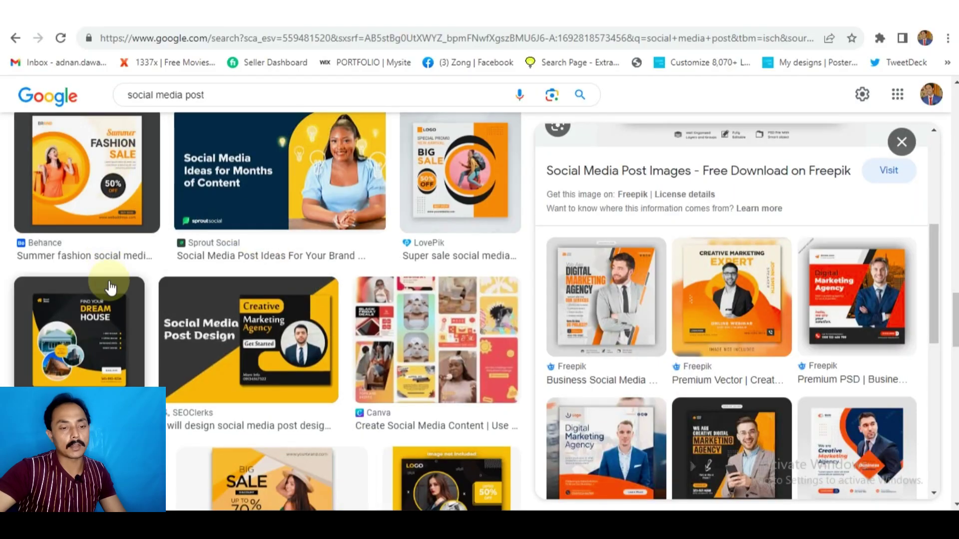
- Switch to the browser's image results and open the preview of the Freepik digital marketing agency post to examine its rounded shapes
scroll(168, 289, "up", 4)
scroll(168, 289, "up", 10)
scroll(160, 285, "up", 3)
left_click(905, 261)
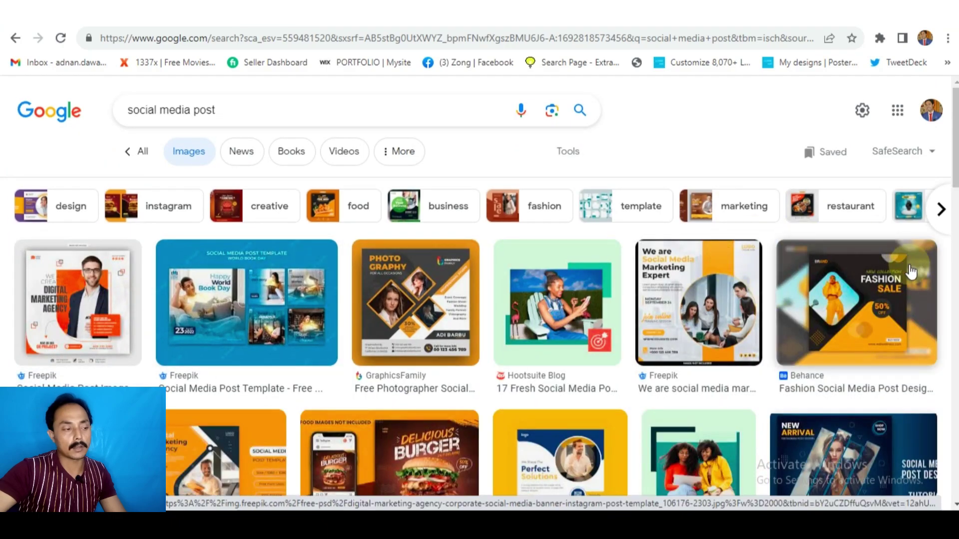
left_click(55, 302)
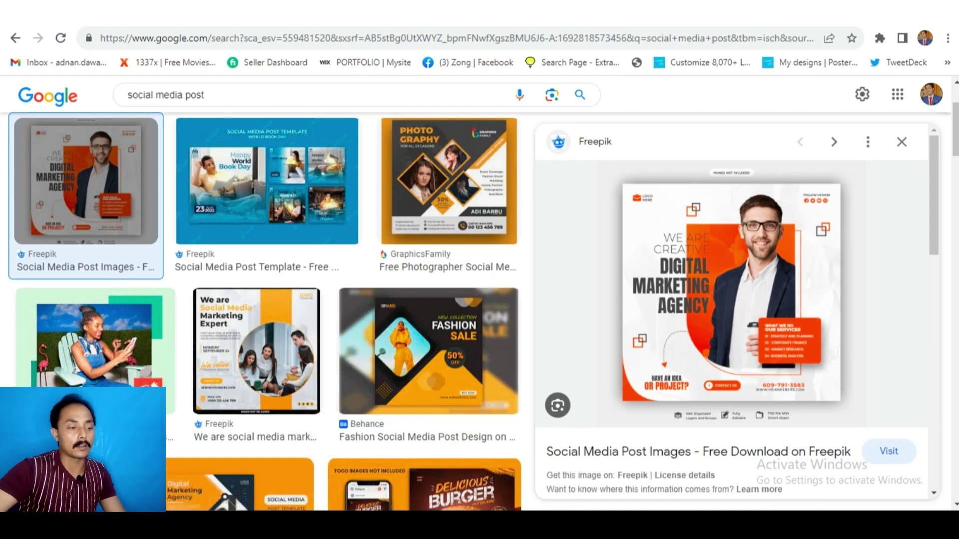
- Switch back to Photoshop and draw a circle about 388 px in diameter below the rounded rectangle
left_click(214, 527)
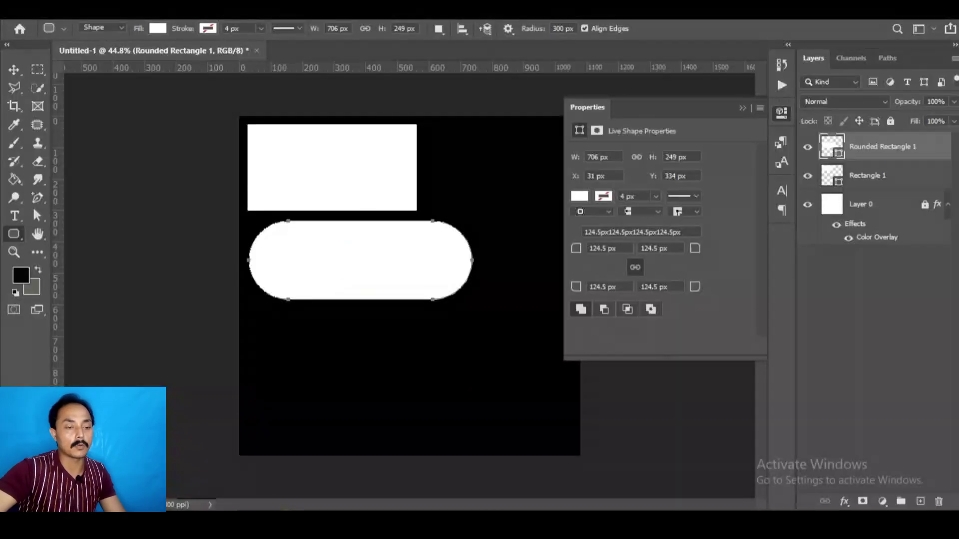
left_click(741, 106)
key("v")
right_click(25, 234)
left_click(61, 261)
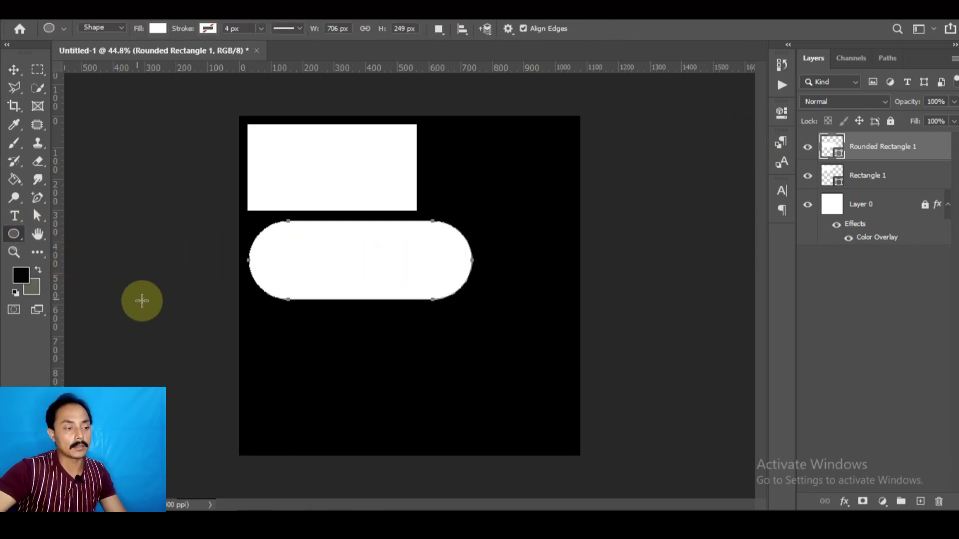
left_click_drag(350, 327, 473, 448)
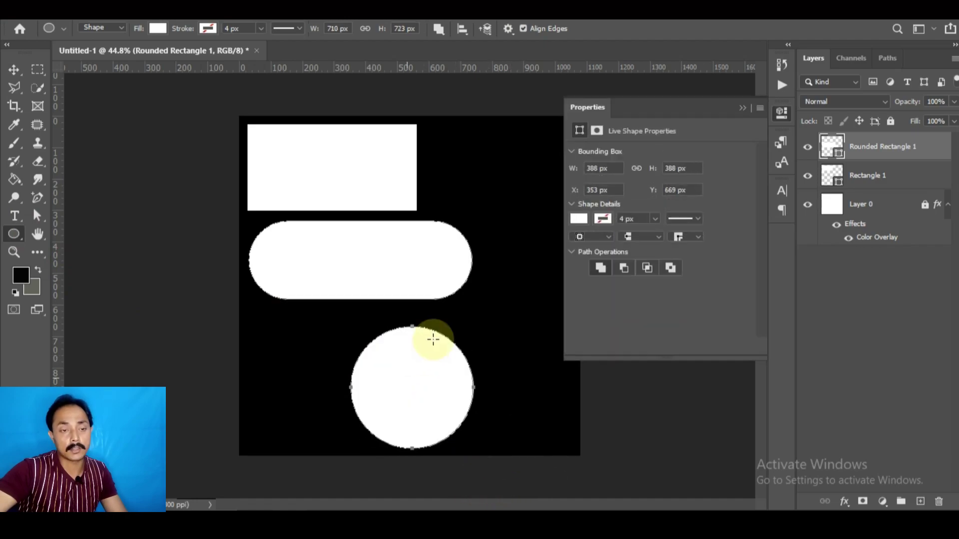
left_click(741, 108)
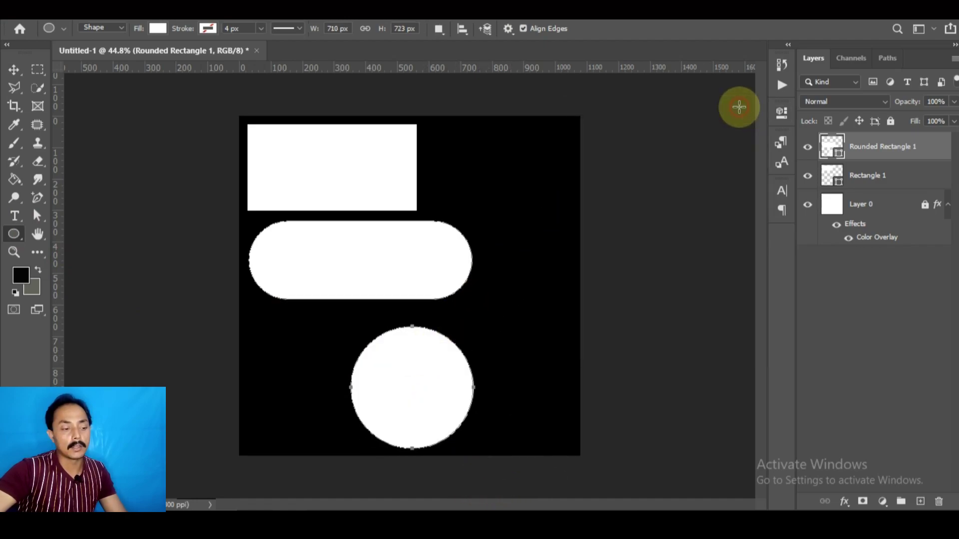
- Switch to the browser and preview the Freepik "We are social media marketing expert" post to examine its circular photo frame
left_click(366, 523)
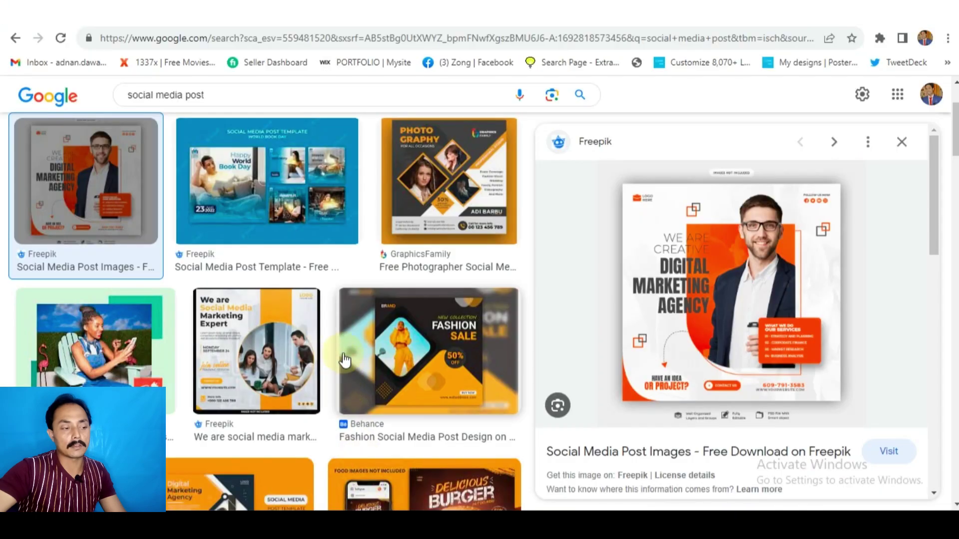
left_click(253, 378)
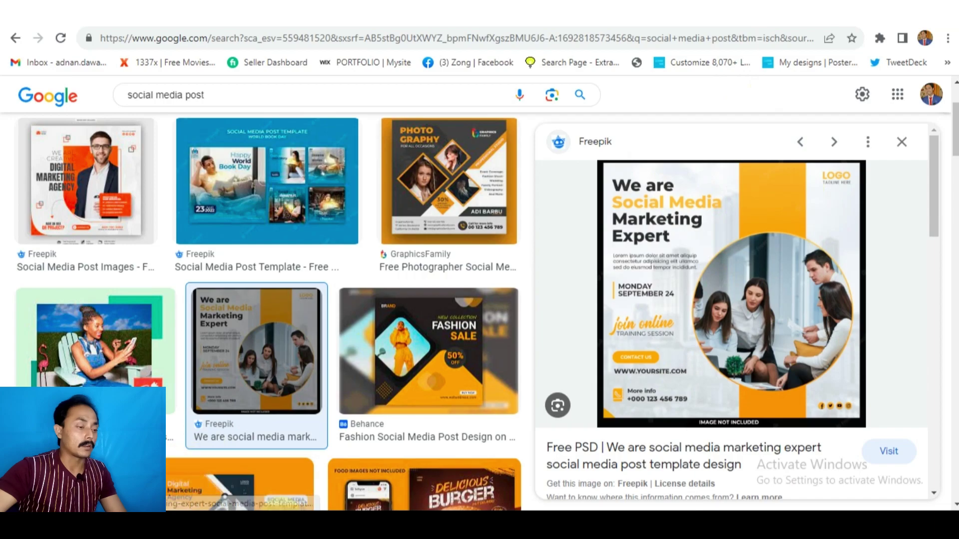
- Switch back to Photoshop and delete the layer holding the rounded rectangle and the circle
left_click(275, 522)
key("v")
mouse_move(428, 385)
left_mouse_down()
mouse_move(423, 372)
mouse_move(437, 394)
left_mouse_up()
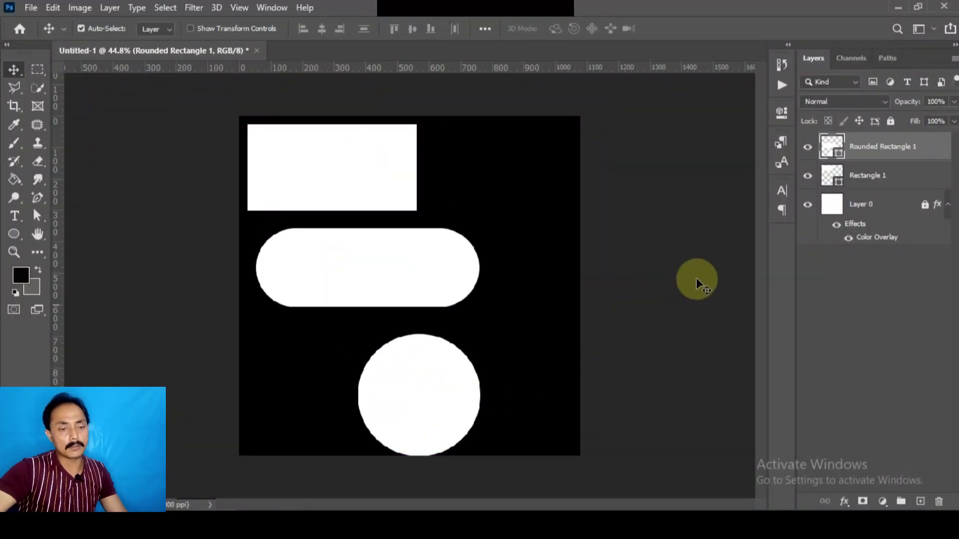
key("Delete")
- Move the white rectangle to the middle of the canvas
left_click(343, 186)
left_click_drag(356, 224, 422, 306)
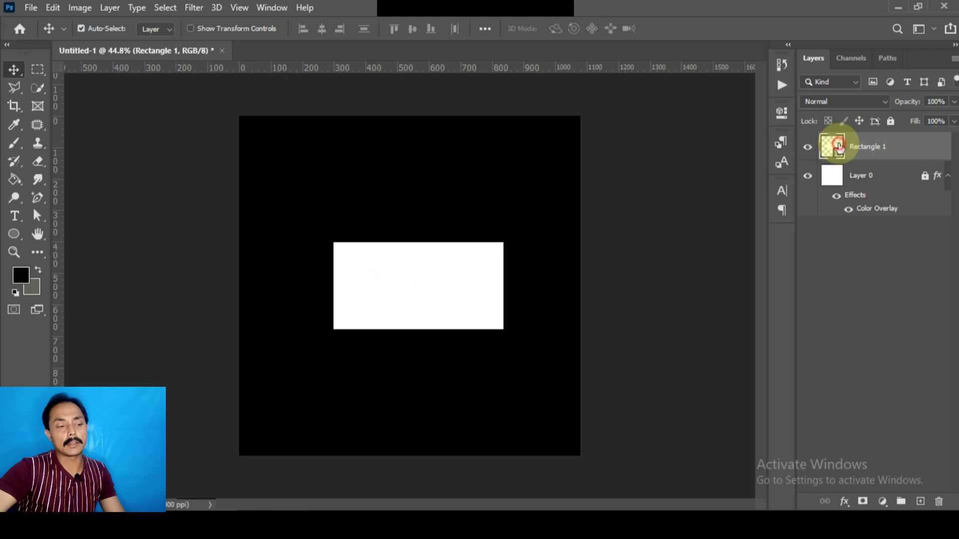
double_click(838, 145)
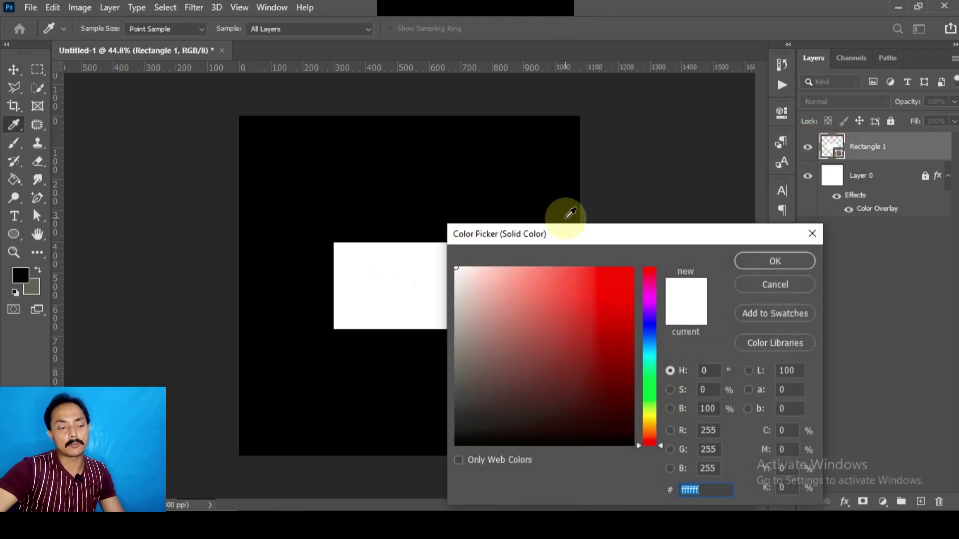
left_click_drag(623, 317, 632, 268)
left_click_drag(650, 369, 662, 405)
left_click(763, 288)
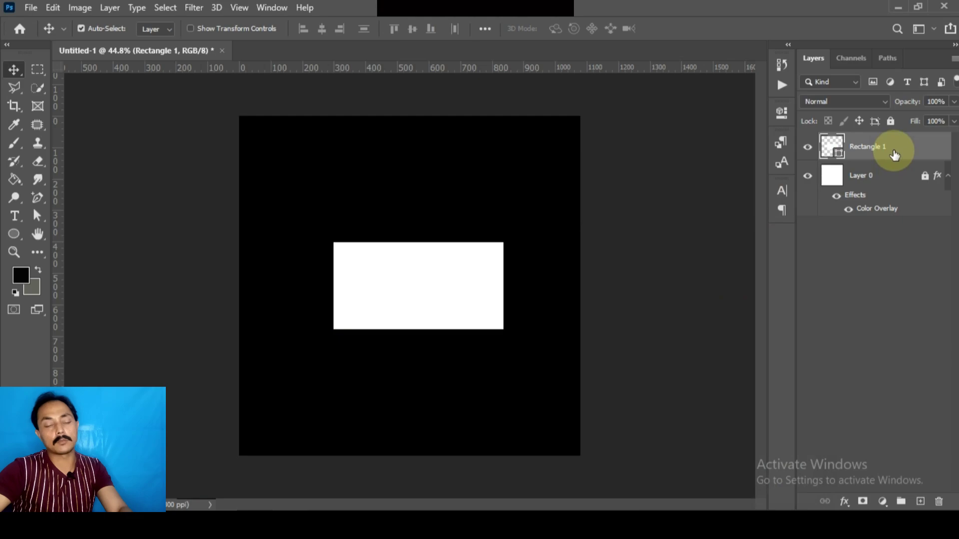
- Delete the white rectangle and draw a thin rectangle about 512 by 26 px in the upper part of the canvas
key("Delete")
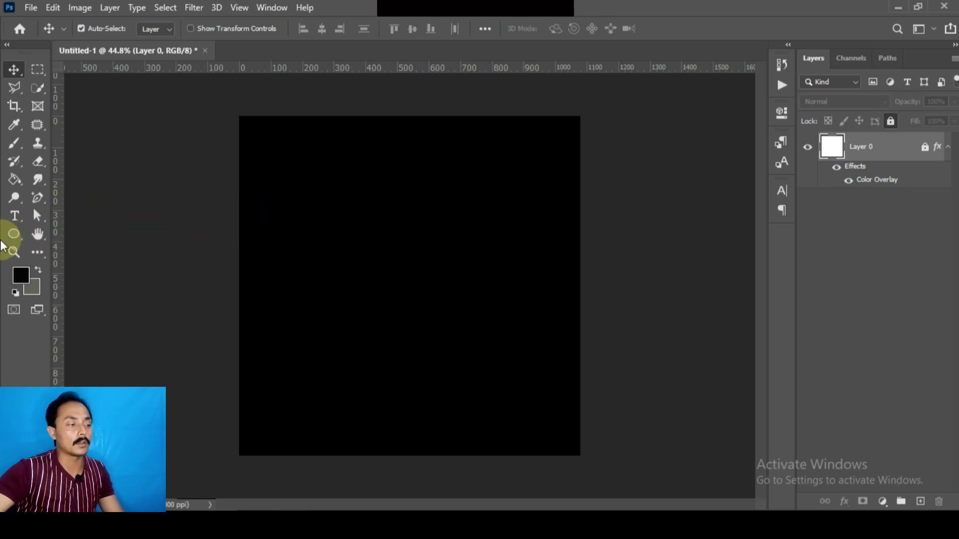
left_click(15, 234)
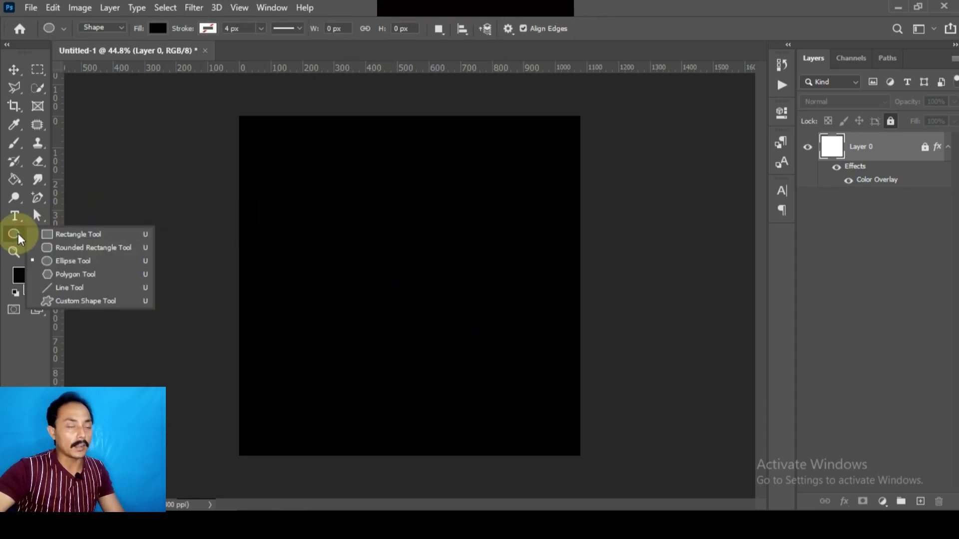
left_click(75, 235)
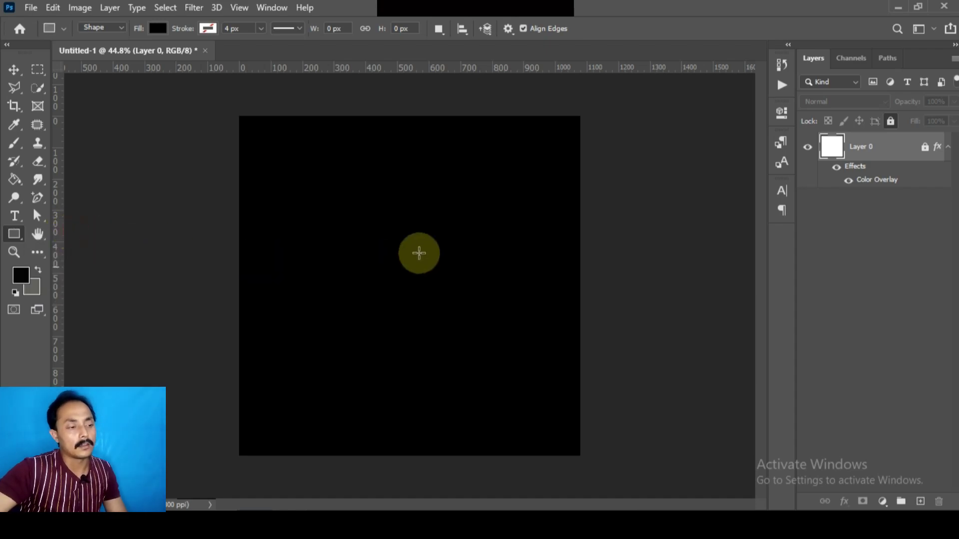
left_click_drag(316, 204, 478, 212)
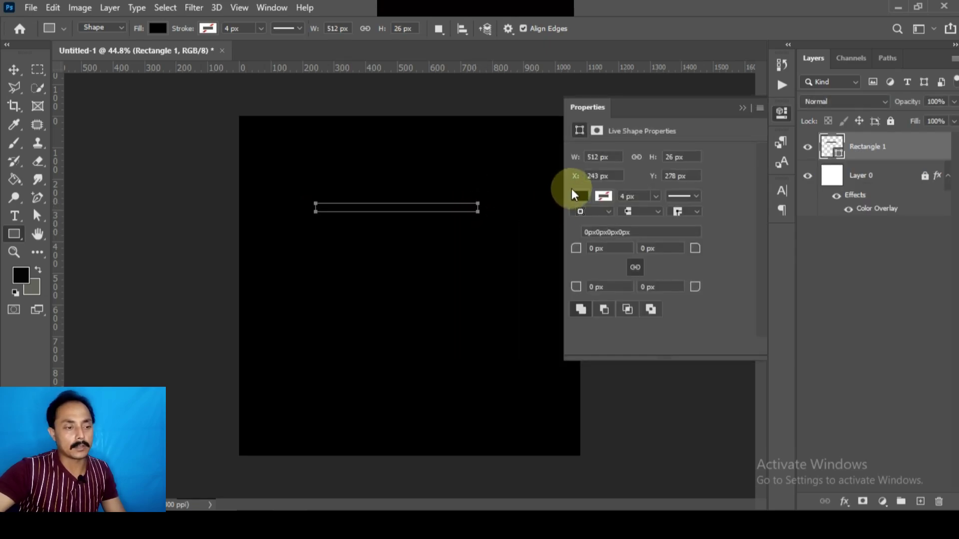
- Fill the thin rectangle with white and move it to the horizontal centre of the canvas, at about X 284 px, Y 291 px
left_click(580, 199)
left_click(580, 271)
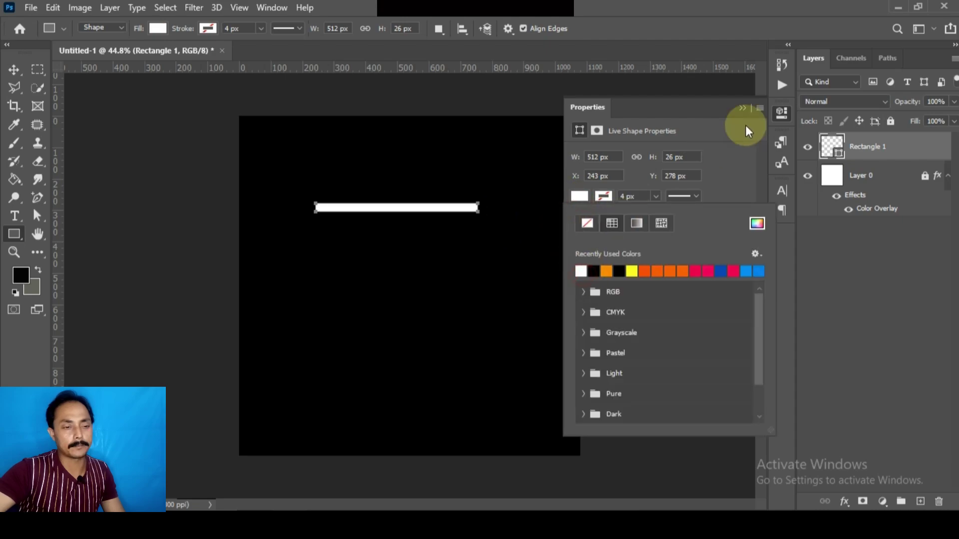
left_click(739, 108)
key("v")
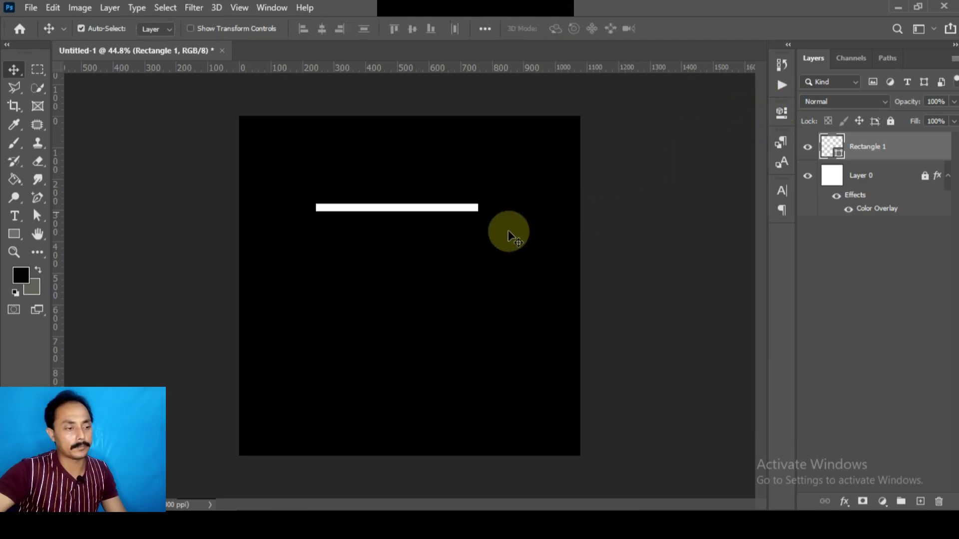
left_click_drag(439, 213, 451, 219)
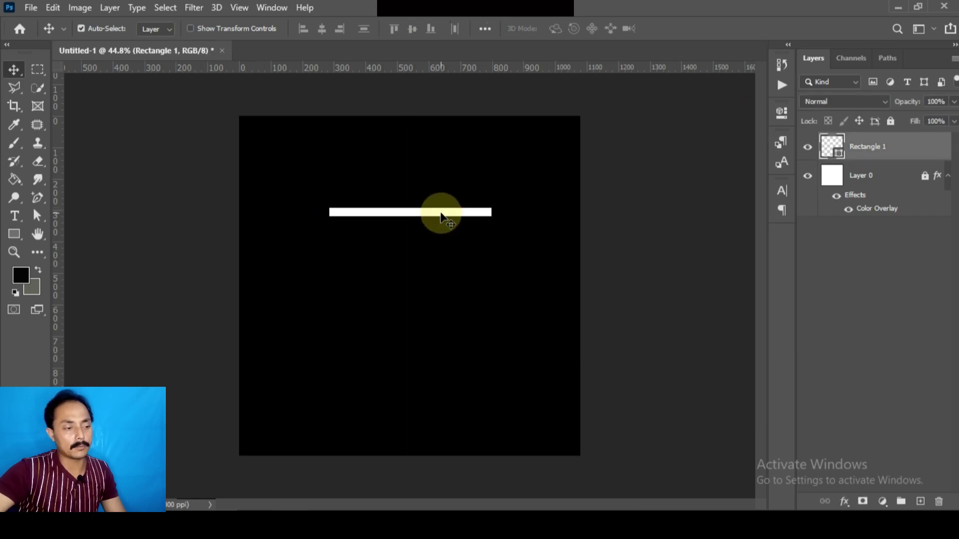
- Round all four corners of the thin white rectangle with a 13 px radius
key("ctrl+plus")
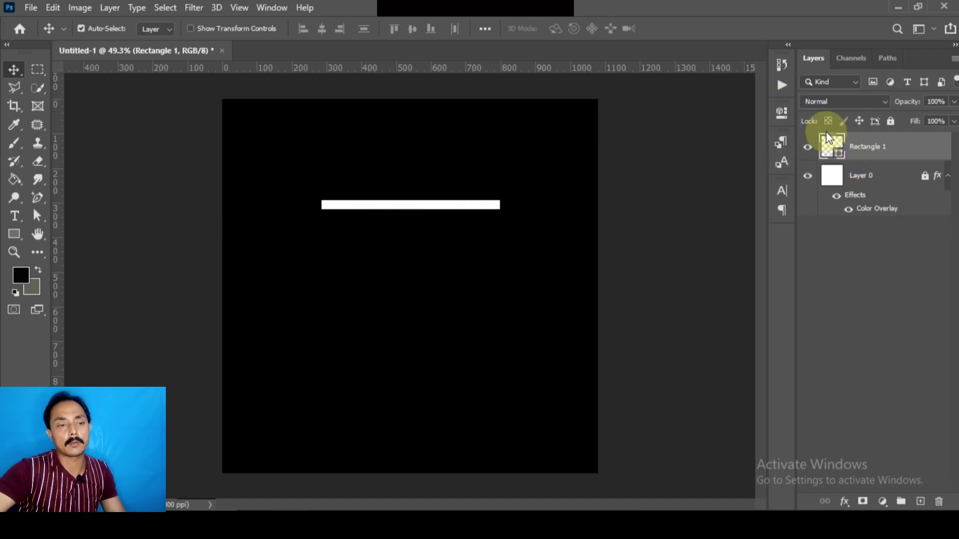
left_click(782, 114)
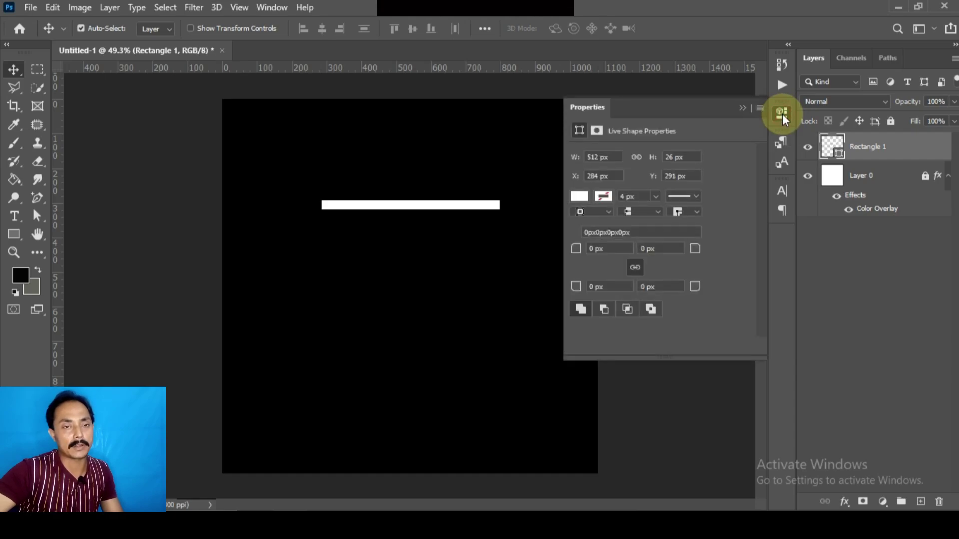
left_click_drag(636, 233, 552, 237)
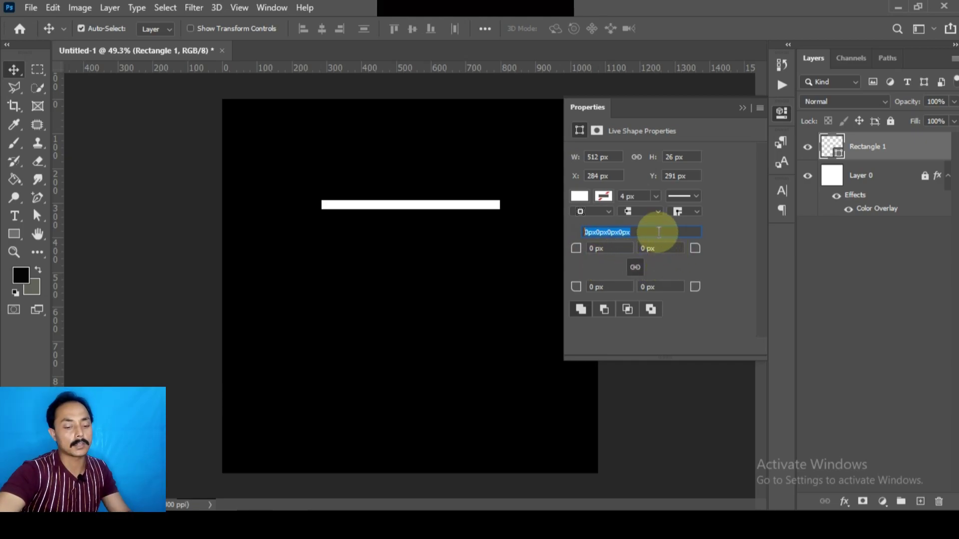
type("13")
key("Return")
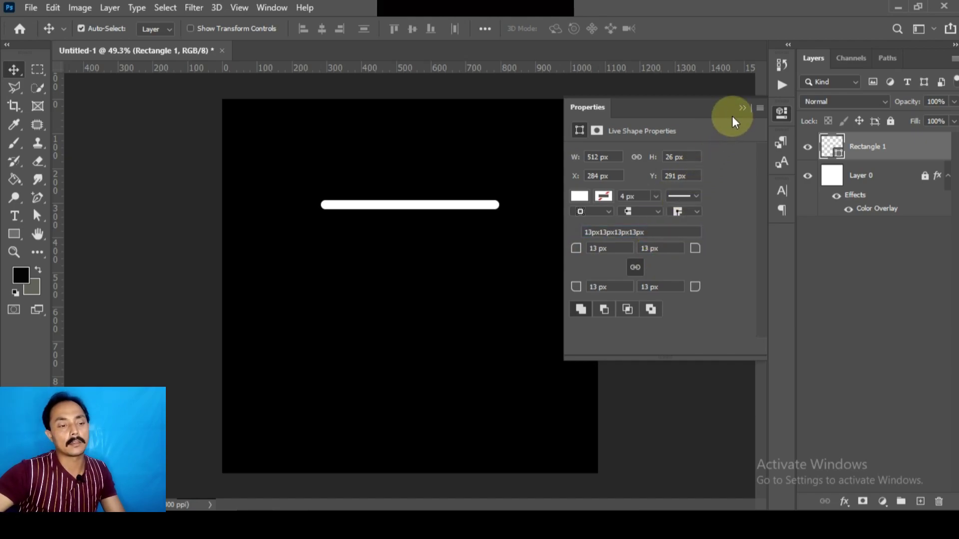
left_click(644, 232)
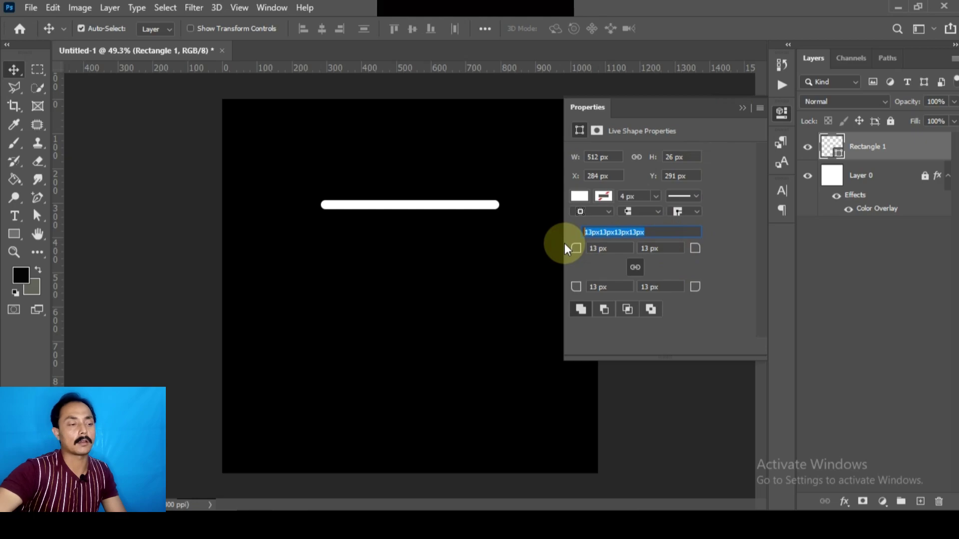
left_click(742, 108)
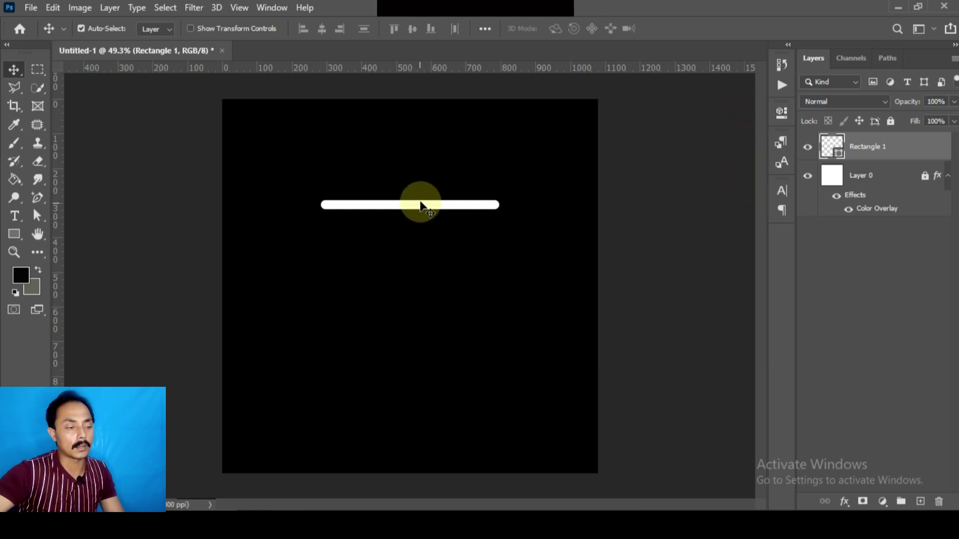
- Duplicate the rounded bar just below the original and undo the extra third copy
left_click_drag(427, 205, 428, 225)
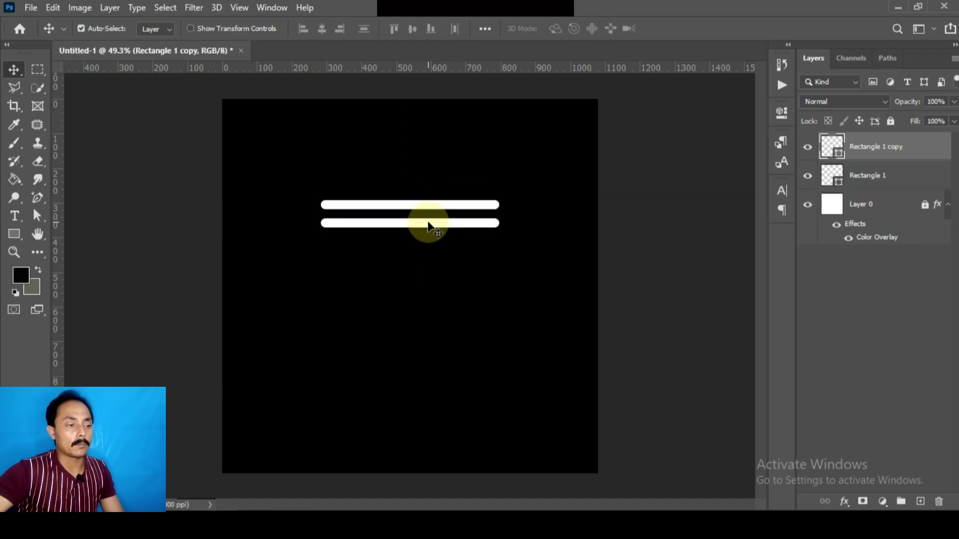
left_click_drag(426, 220, 426, 255)
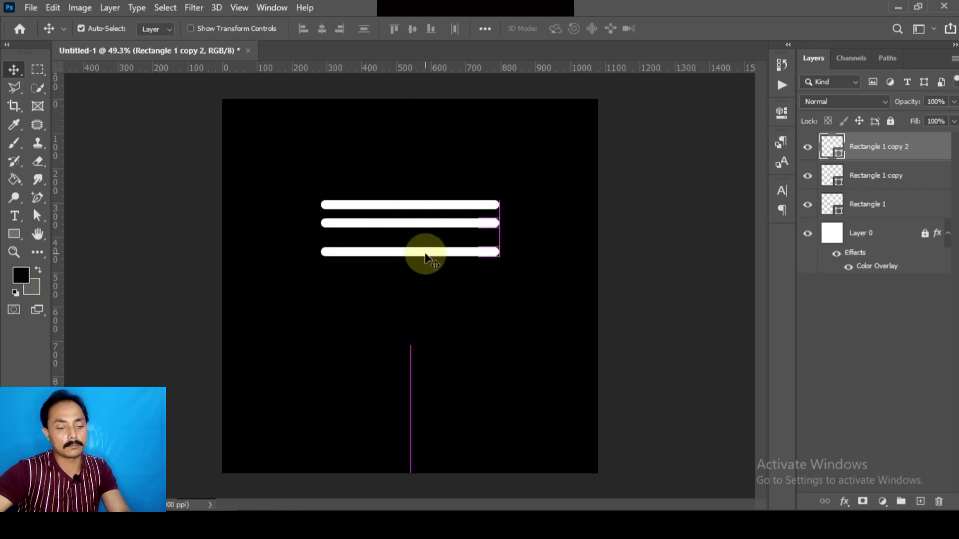
key("ctrl+z")
- Select both rounded bars together and rotate them about 21° clockwise with Free Transform
left_click_drag(404, 180, 420, 259)
key("ctrl+t")
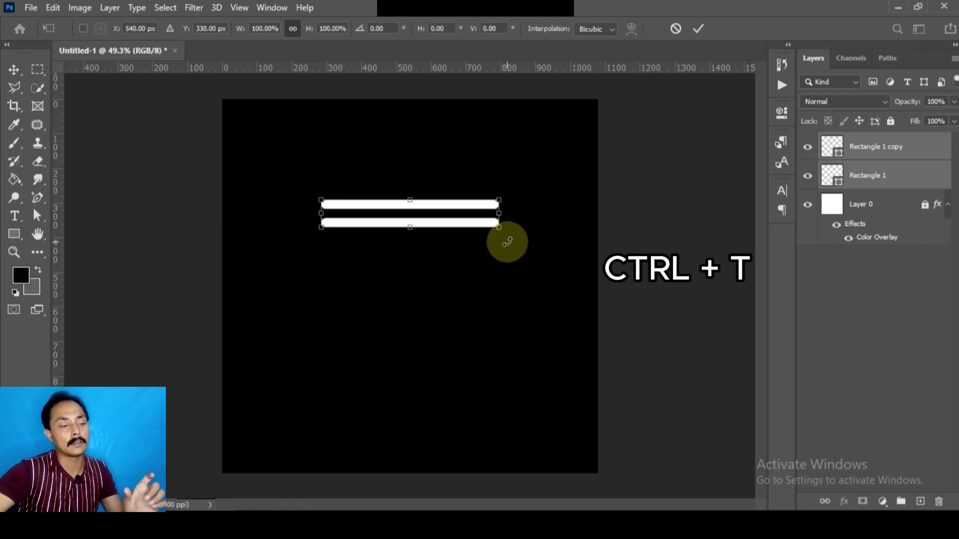
left_click_drag(508, 242, 485, 271)
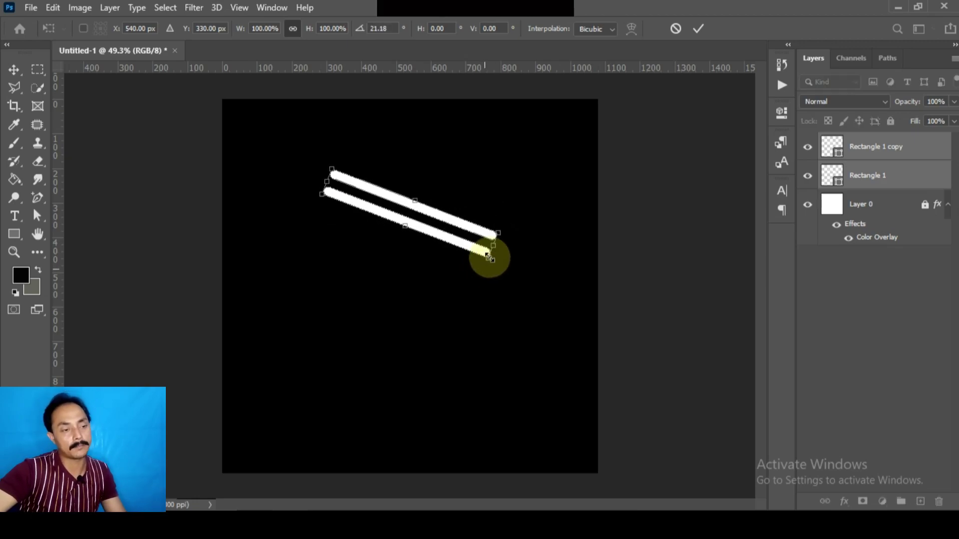
left_click(707, 29)
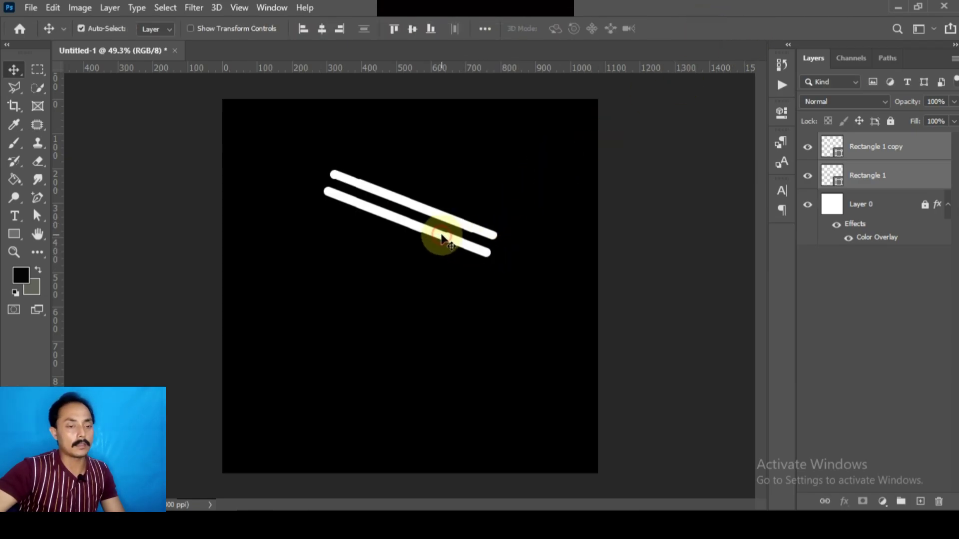
- Duplicate the Rectangle 1 bar below the pair and transform the copy to about 42% scale and 110° rotation
left_click(897, 179)
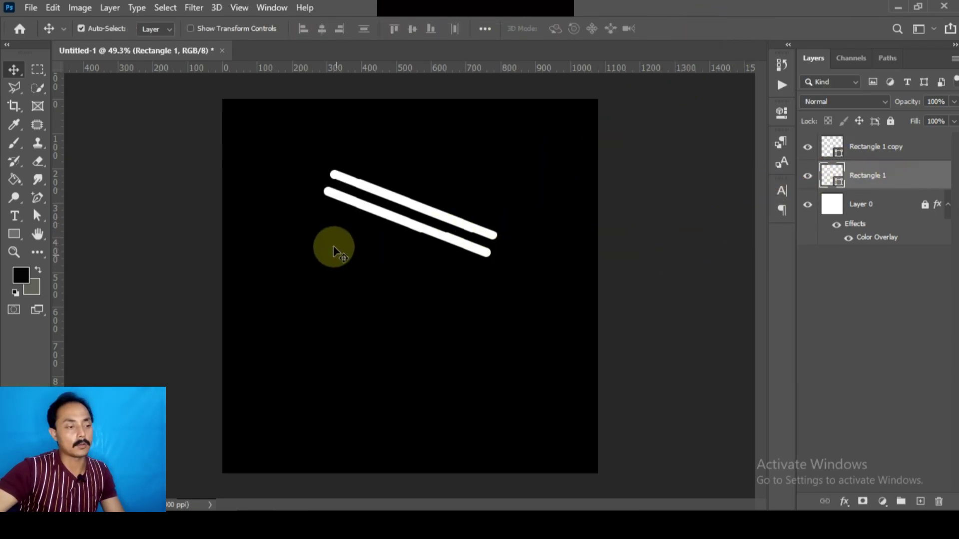
left_click_drag(392, 217, 380, 258)
key("ctrl+t")
left_click_drag(478, 228, 439, 268)
left_click_drag(429, 301, 345, 284)
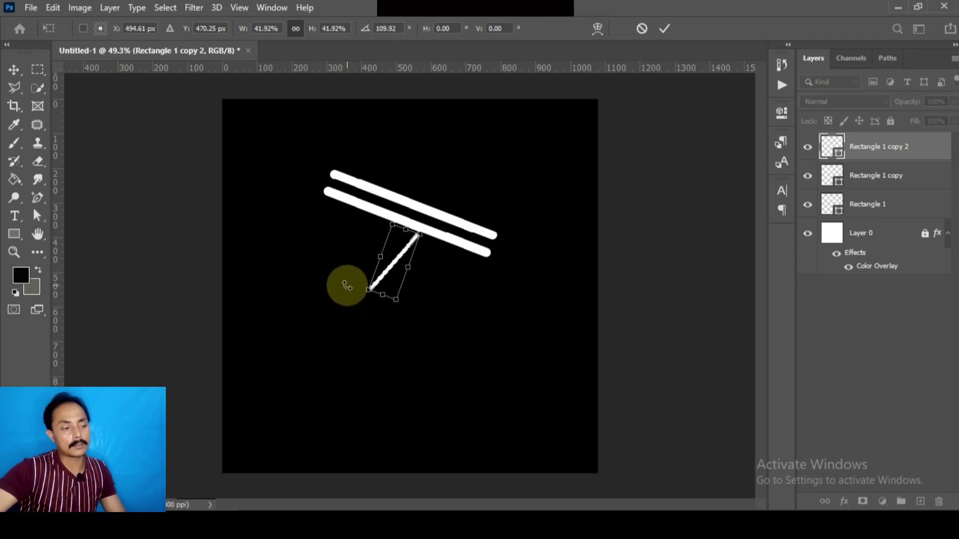
- Place the small bar's upper end across the middle of the two long bars and set its rotation to about 120°
left_click_drag(396, 267, 374, 235)
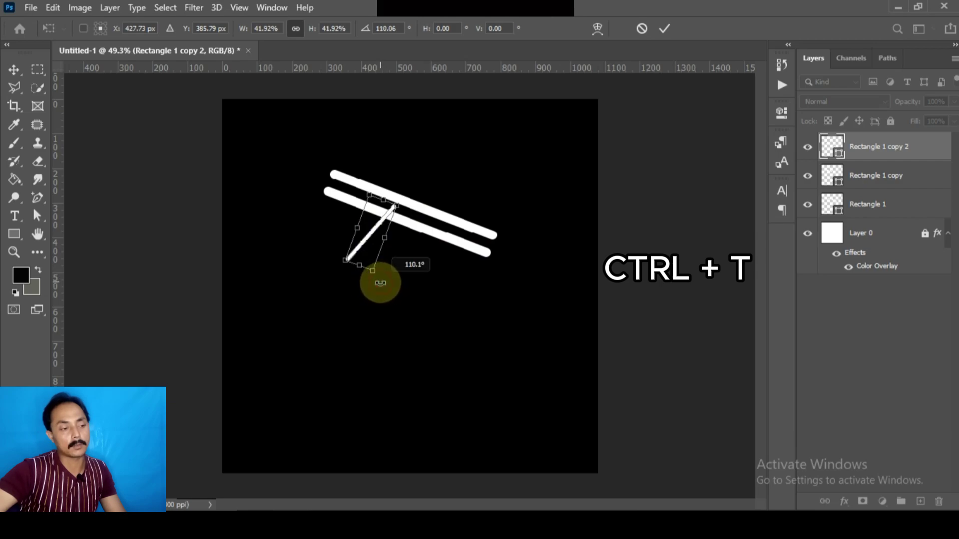
left_click_drag(380, 282, 368, 291)
left_click_drag(370, 237, 379, 233)
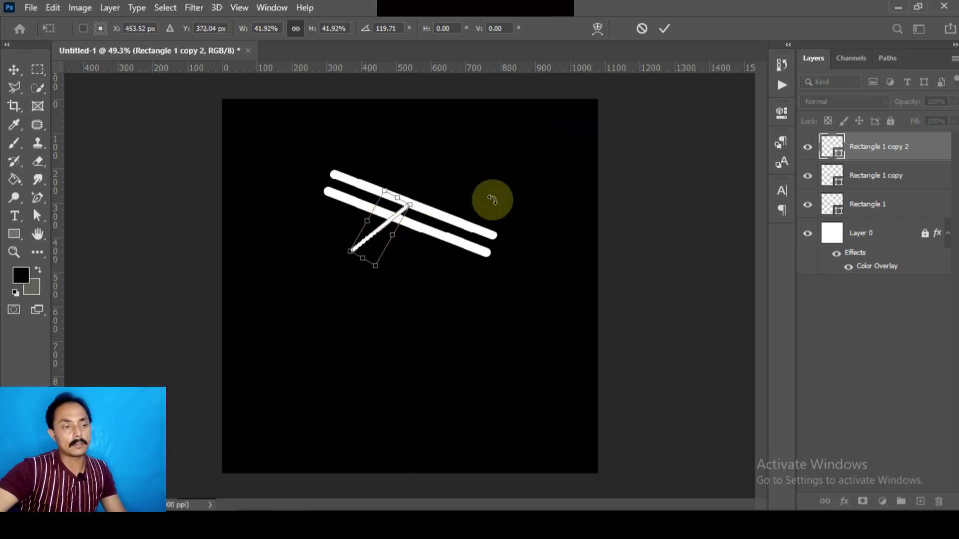
left_click(657, 29)
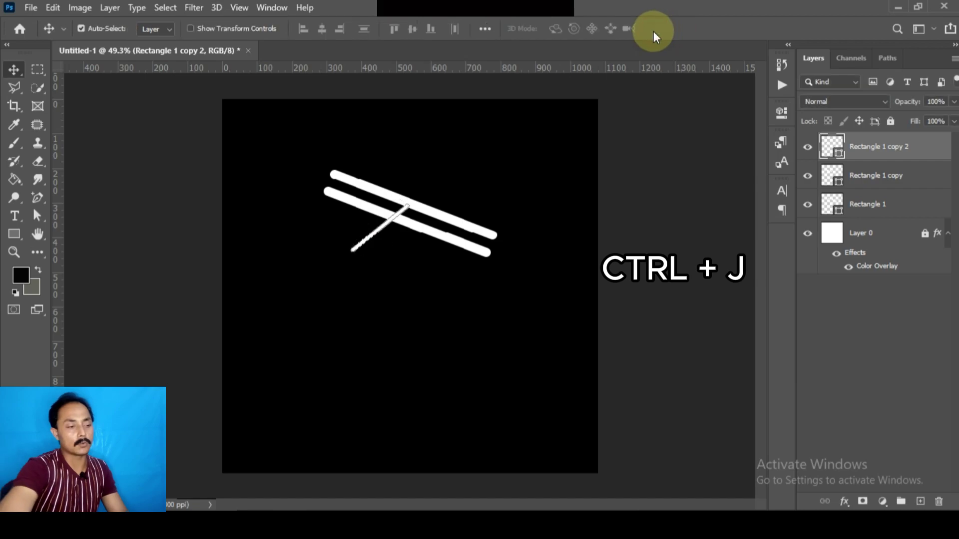
- Duplicate the small bar and offset the copy down and to the right of the first
key("ctrl+j")
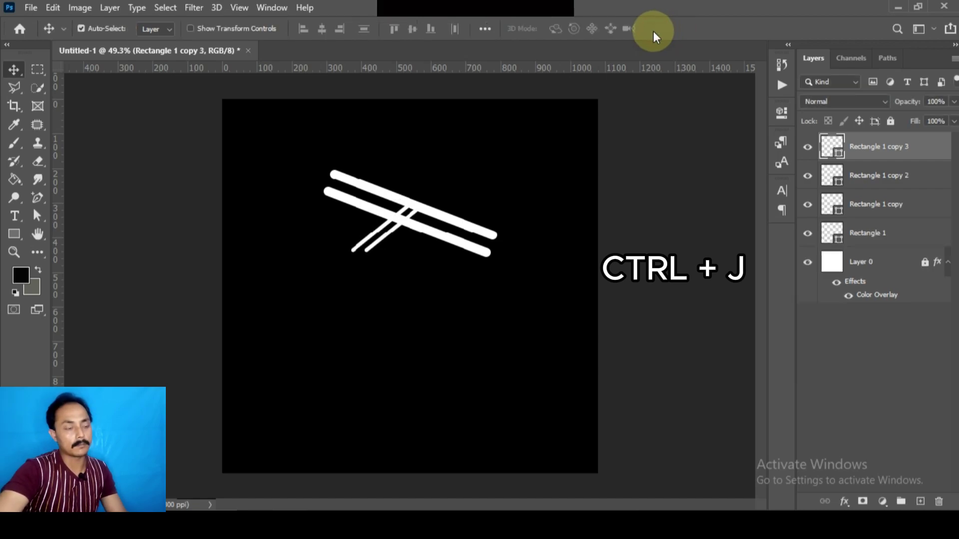
key("shift+Right")
key("shift+Right")
key("shift+Down")
key("shift+Down")
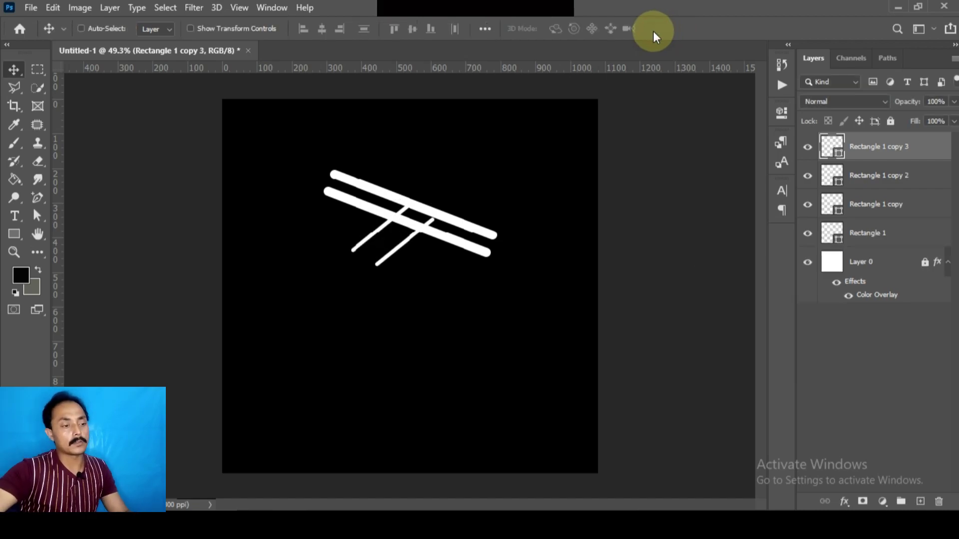
- Flip the copied small bar horizontally and rotate it steeply so its upper end meets the first small bar's
key("ctrl+t")
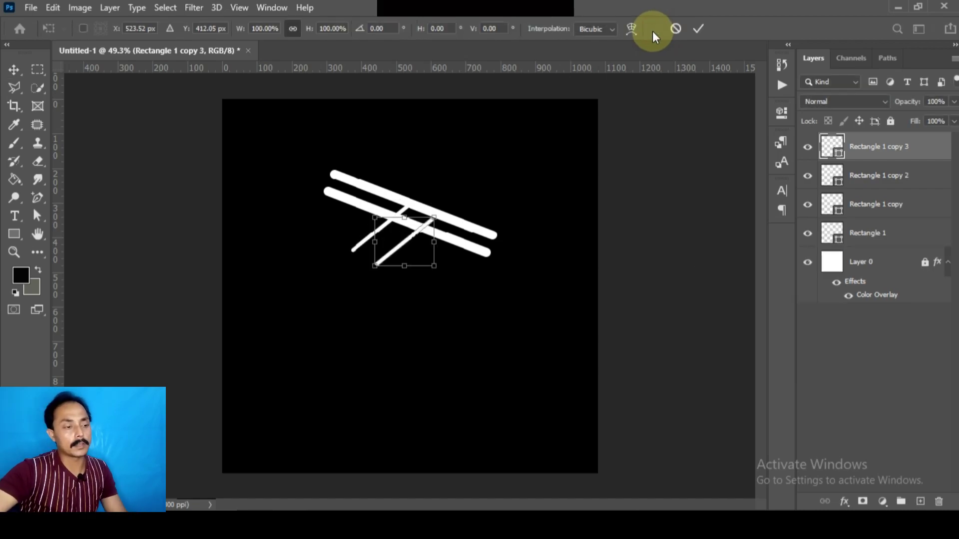
right_click(416, 235)
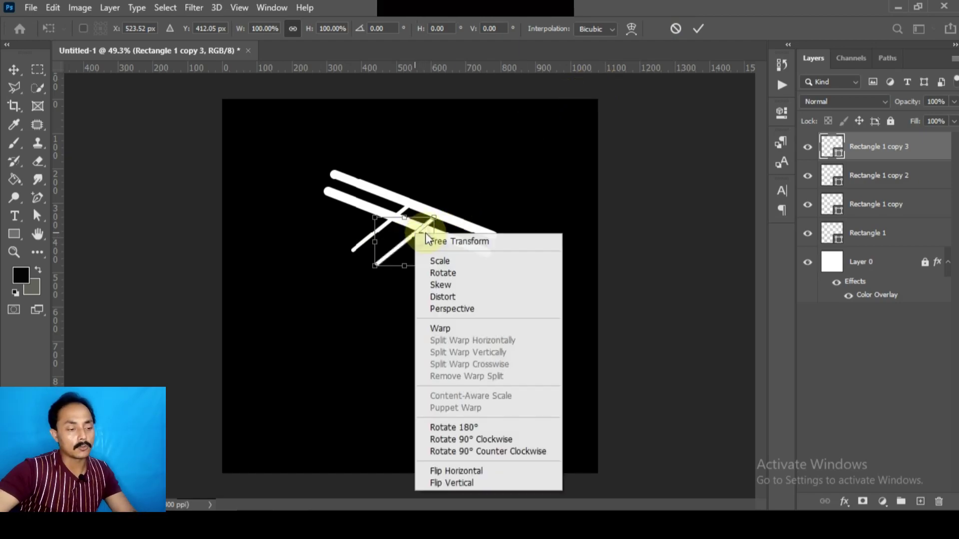
left_click(459, 472)
left_click_drag(446, 302, 374, 274)
scroll(376, 274, "up", 2)
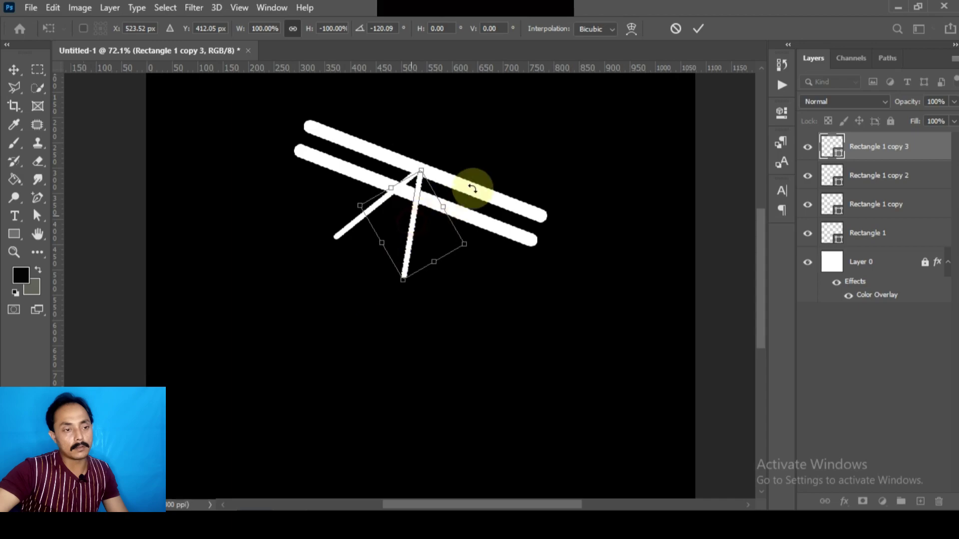
left_click(699, 31)
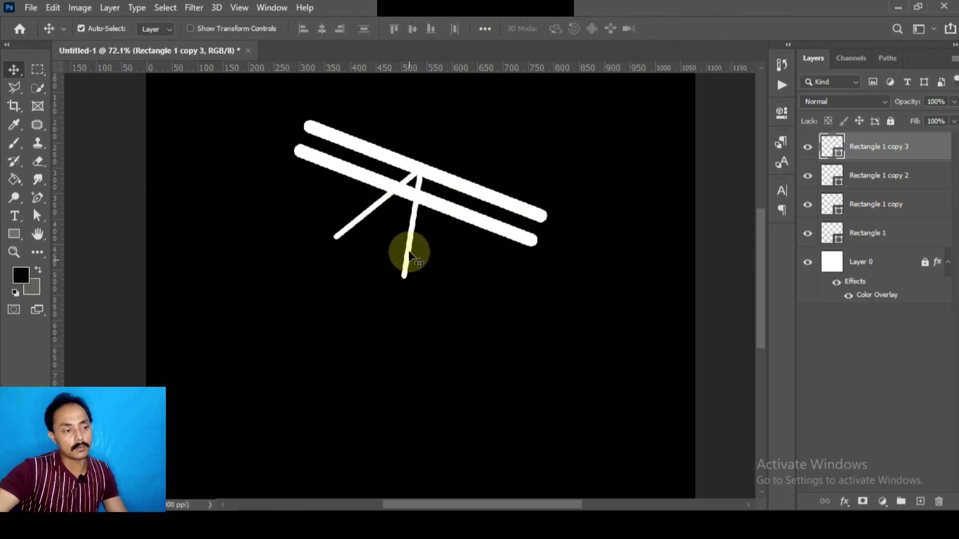
- Nudge the steep small bar sideways until its upper end joins the first small bar's, forming two spread legs
left_click_drag(405, 232, 418, 241)
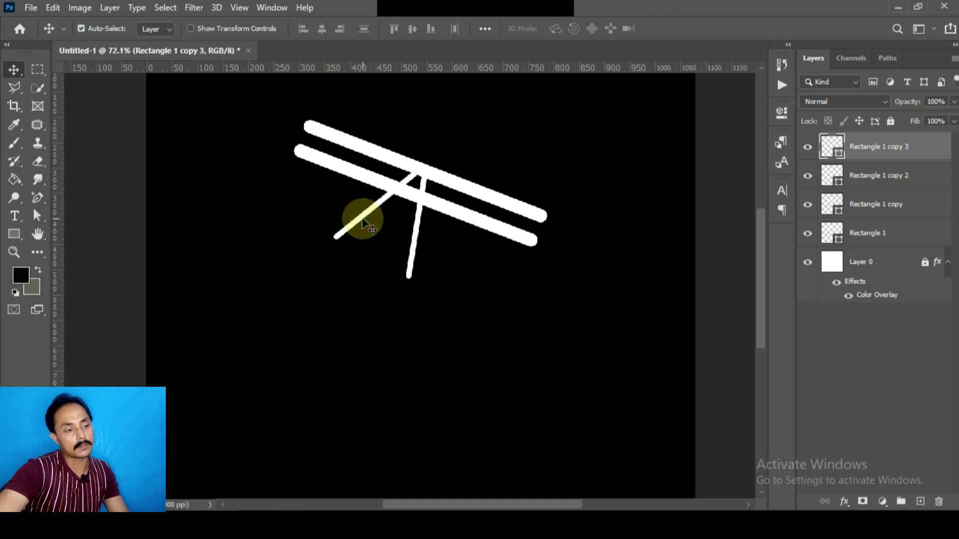
key("shift+Right")
key("shift+Right")
key("Left")
key("Left")
key("Left")
key("Left")
key("Left")
key("Left")
key("Left")
key("Left")
key("Left")
key("Left")
key("Left")
key("Left")
key("Left")
key("Left")
key("Left")
key("Left")
key("Left")
key("Left")
key("Left")
key("Left")
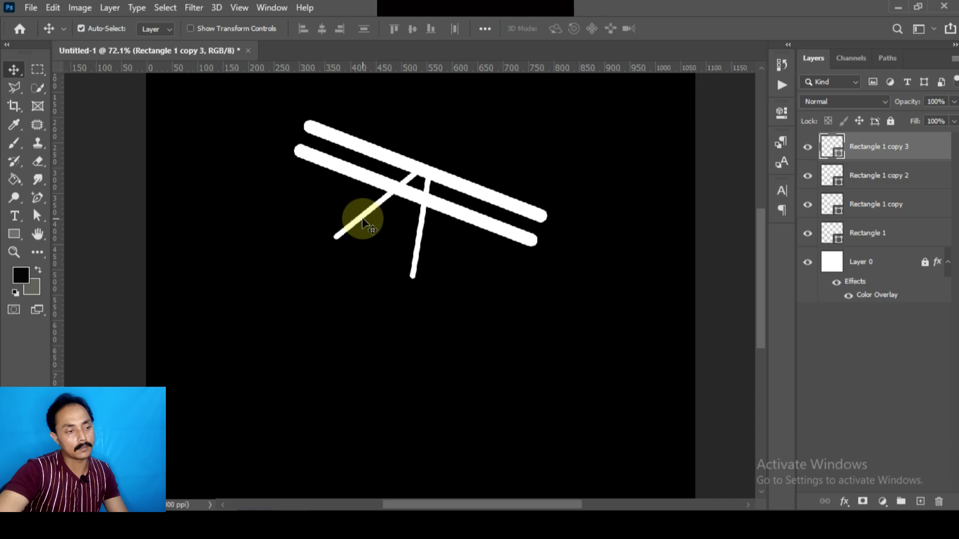
key("Left")
key("Left")
key("Left")
key("Left")
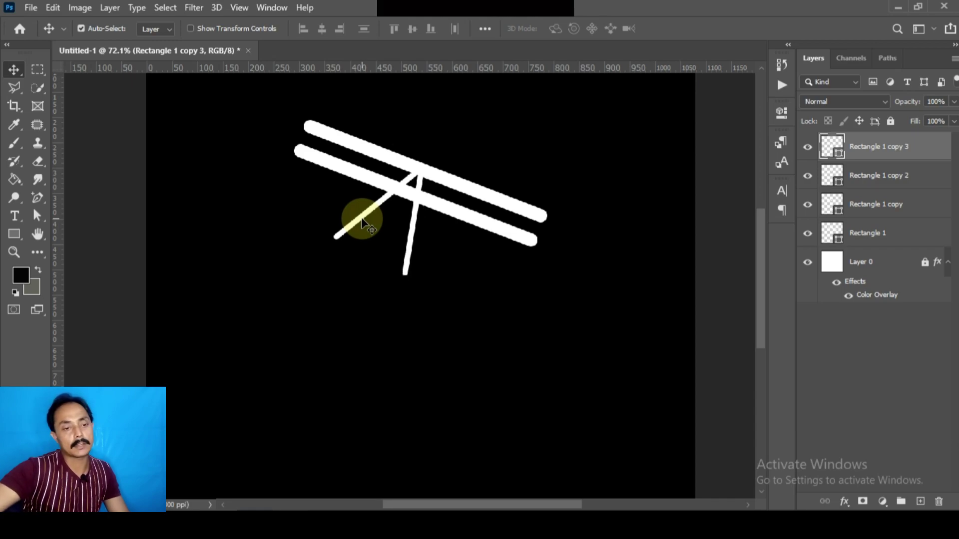
- Select both small leg bars and nudge them together slightly to the right beneath the long bars
left_click(891, 177, "shift")
key("Right")
key("Right")
key("Right")
key("Right")
key("Right")
key("Right")
key("Right")
key("Right")
key("Right")
key("Right")
key("Right")
key("Right")
key("Right")
key("Right")
key("Right")
key("Right")
key("Right")
key("Right")
key("Right")
key("Right")
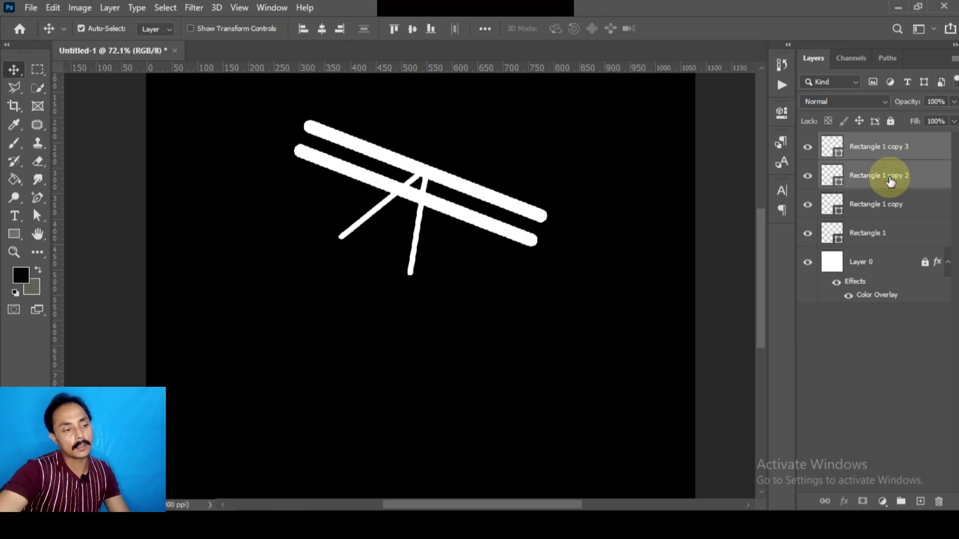
- Nudge both small leg bars a little further right beneath the two long bars
key("Left")
key("Left")
key("Left")
key("Left")
key("Left")
key("Left")
key("Left")
key("Left")
key("Left")
key("Left")
key("Left")
key("Left")
key("Left")
key("Left")
key("Left")
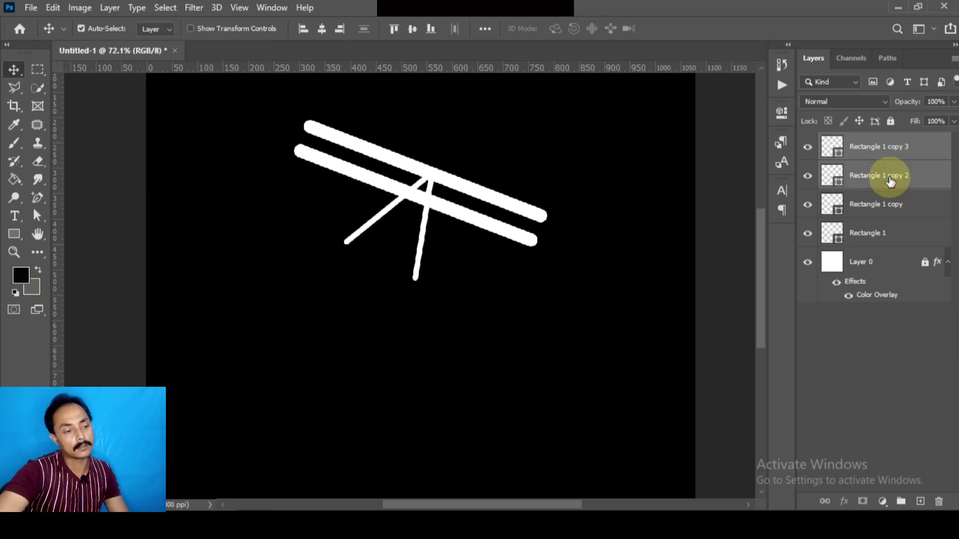
- Rotate the pair of leg bars by -0.91° and shift them slightly right so they meet under the upper long bar
key("ctrl+t")
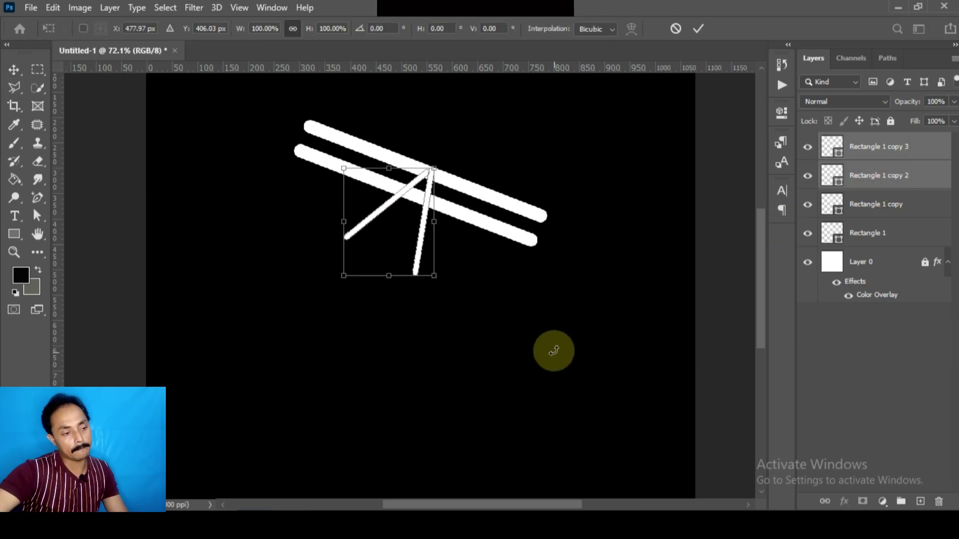
mouse_move(496, 358)
left_mouse_down()
mouse_move(512, 357)
mouse_move(501, 364)
left_mouse_up()
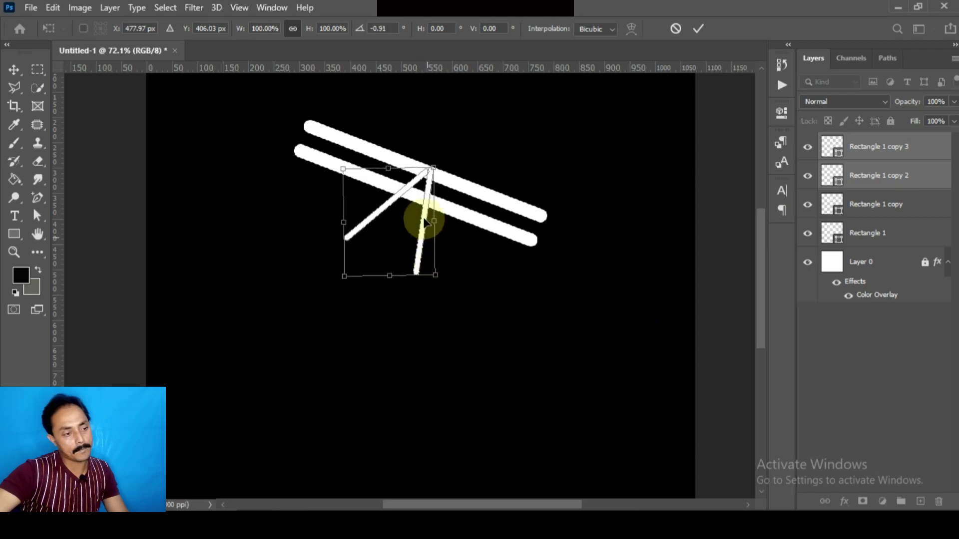
left_click_drag(431, 200, 434, 199)
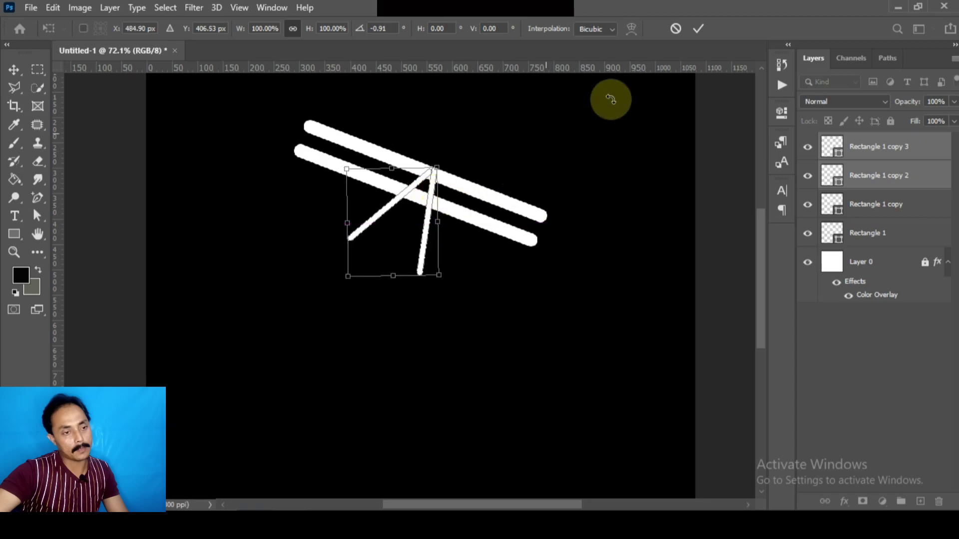
left_click(698, 28)
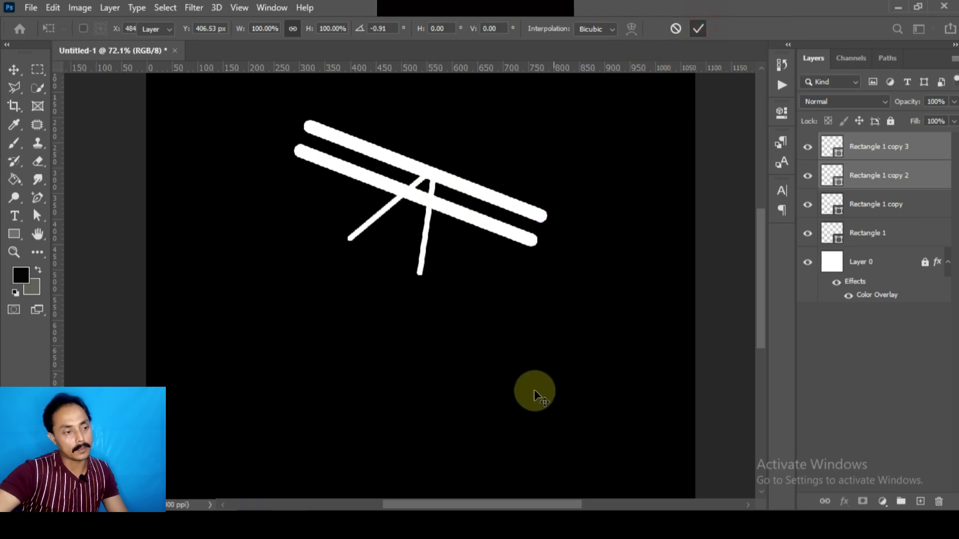
- Select all four bars and scale the figure down to about half its size, centred horizontally in the upper half of the canvas
scroll(441, 312, "down", 2)
scroll(441, 312, "down", 1)
left_click_drag(328, 185, 484, 306)
key("ctrl+t")
left_click_drag(477, 198, 446, 215)
key("Return")
left_click(418, 305)
- Add a text layer reading "AirPlane" below the bar figure
key("t")
left_click(365, 308)
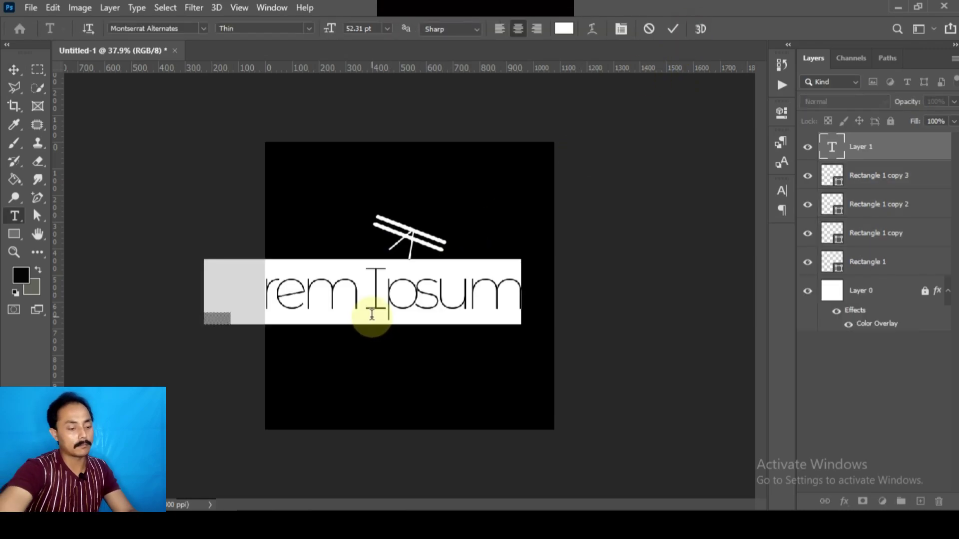
type("Aire")
key("BackSpace")
type("Plane")
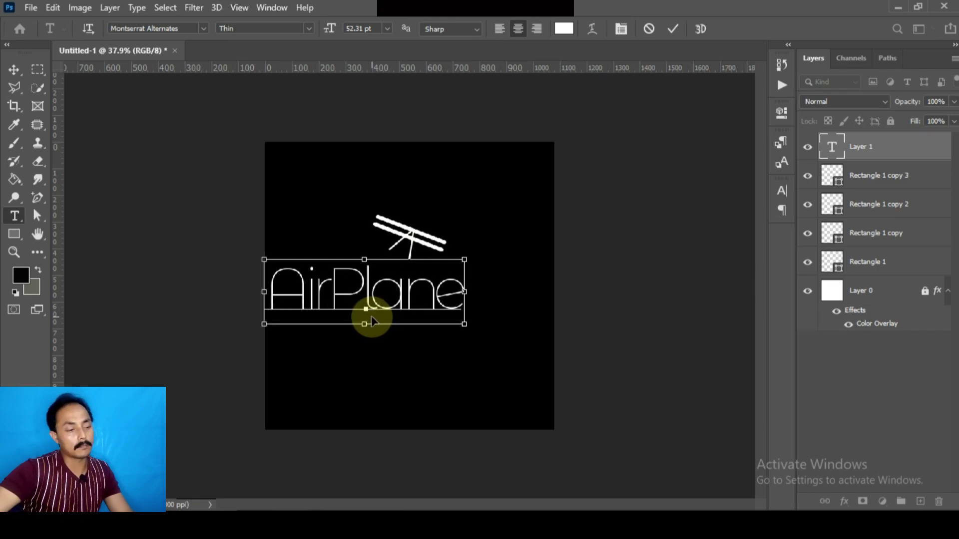
- Change the capital P in the text to lowercase so it reads "Airplane"
key("ctrl+a")
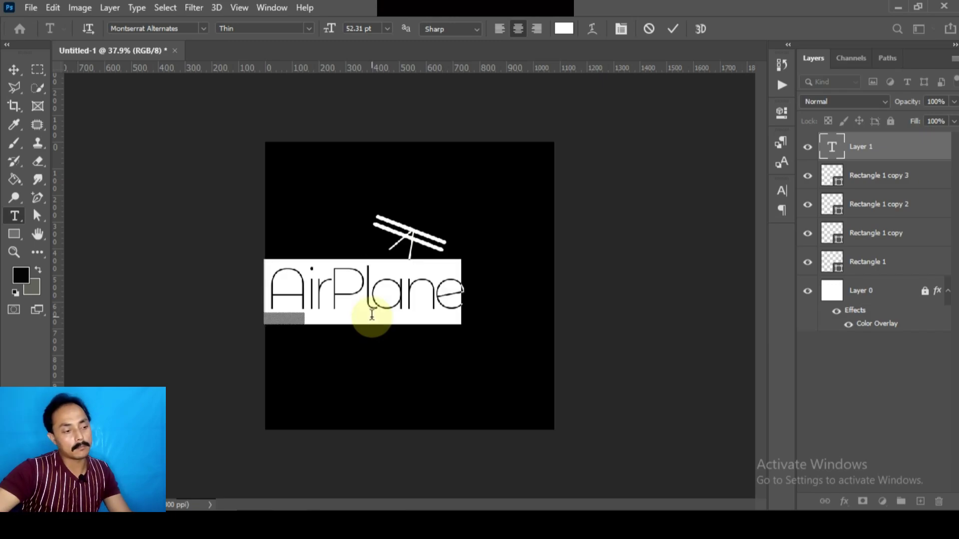
left_click(368, 289)
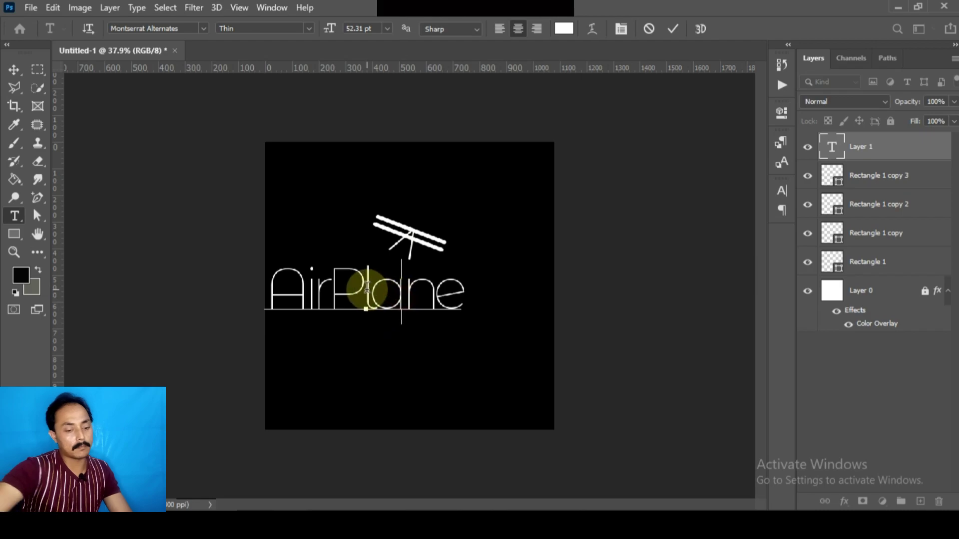
key("Delete")
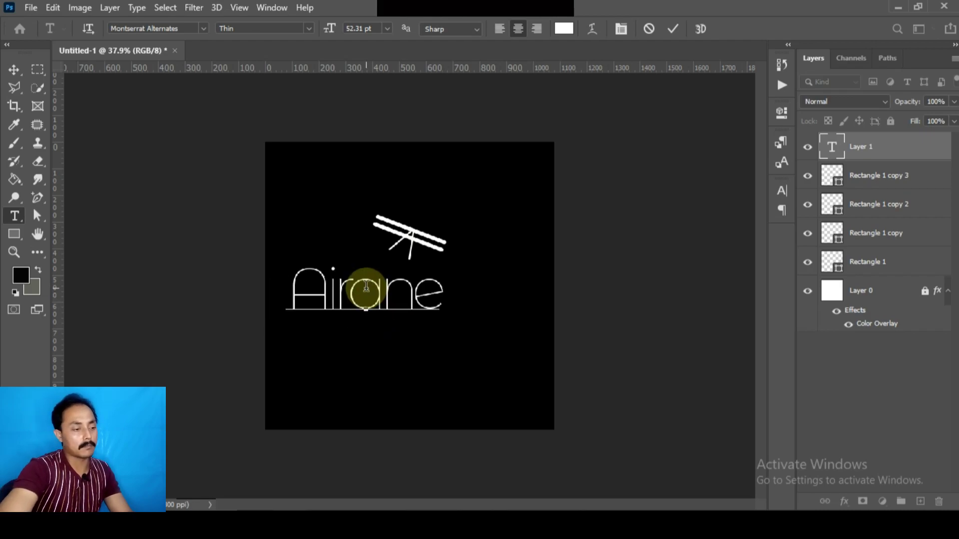
key("ctrl+z")
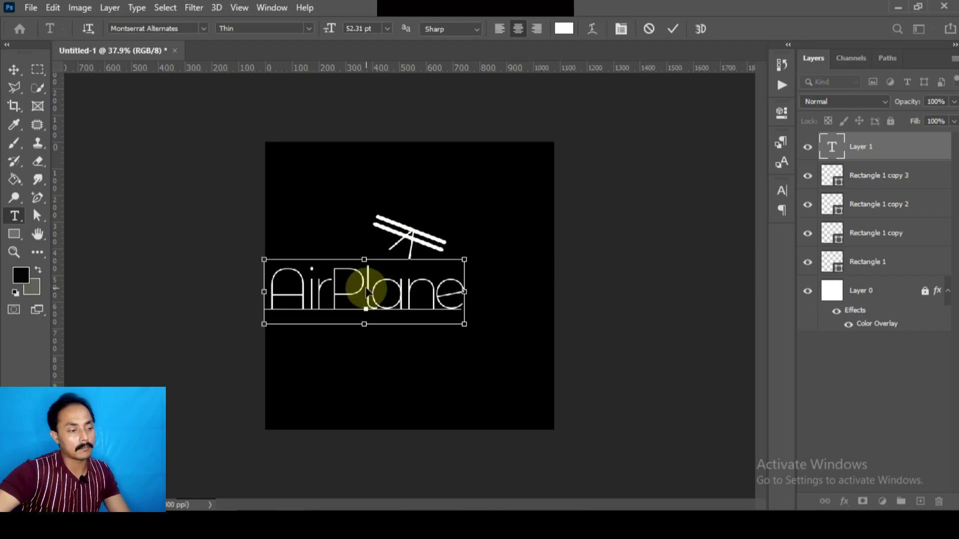
key("BackSpace")
type("p")
- Select the whole "Airplane" text and set its tracking to 180
key("ctrl+a")
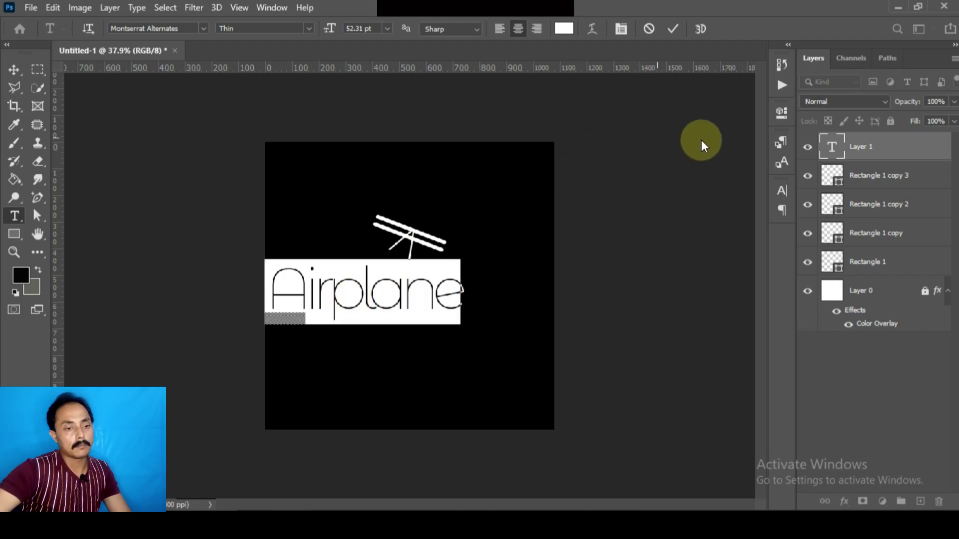
left_click(782, 191)
left_click(725, 242)
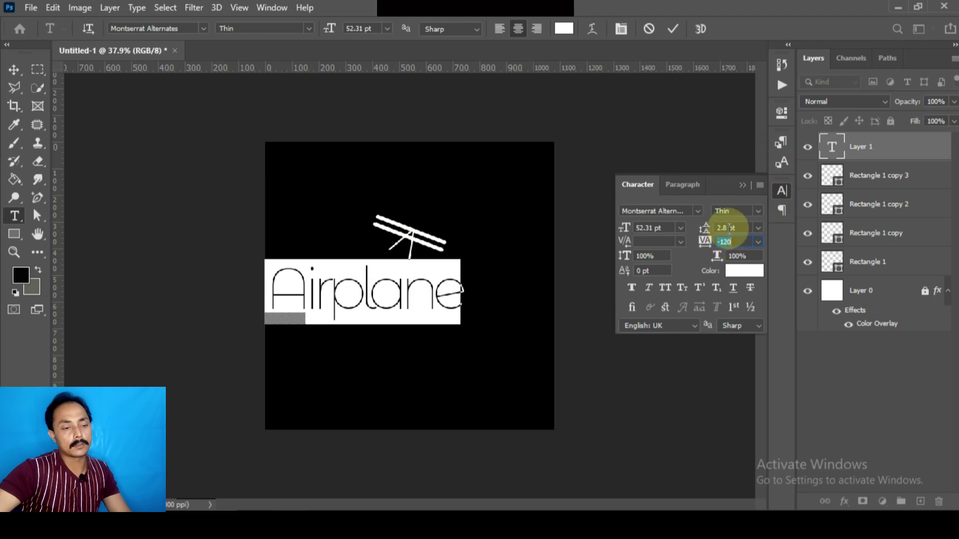
left_click(728, 228)
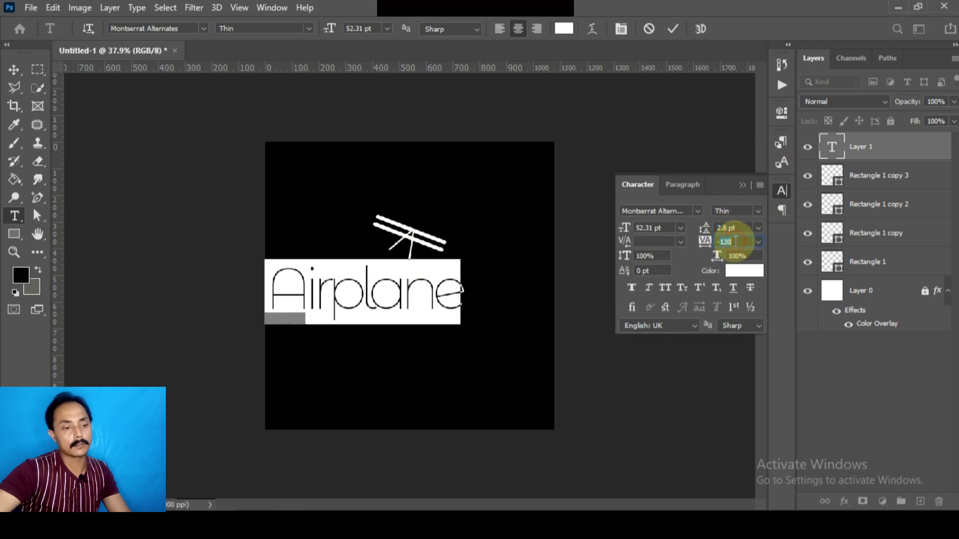
scroll(735, 242, "up", 20)
scroll(735, 242, "up", 2)
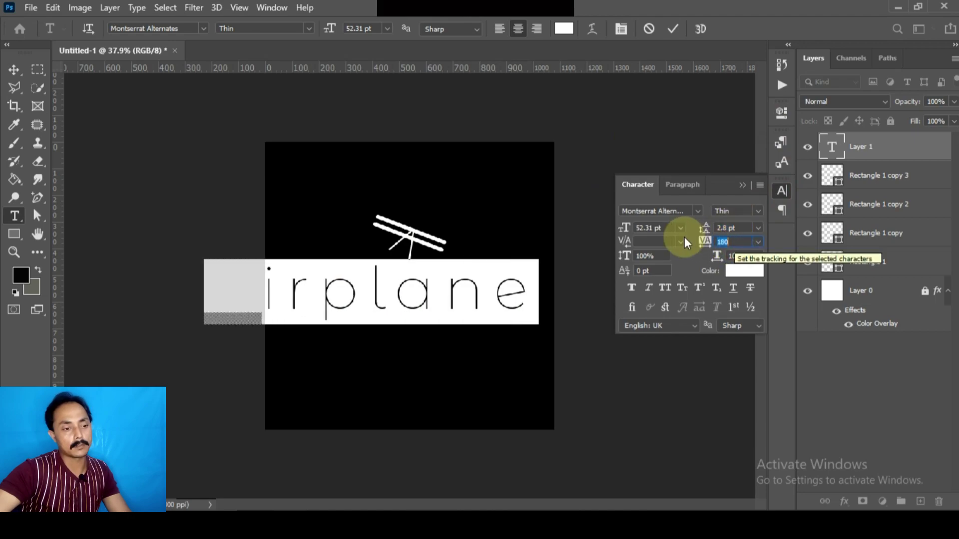
- Set the "Airplane" text's font size to 33 pt and apply faux bold
left_click(641, 227)
scroll(641, 228, "down", 3)
scroll(641, 228, "down", 14)
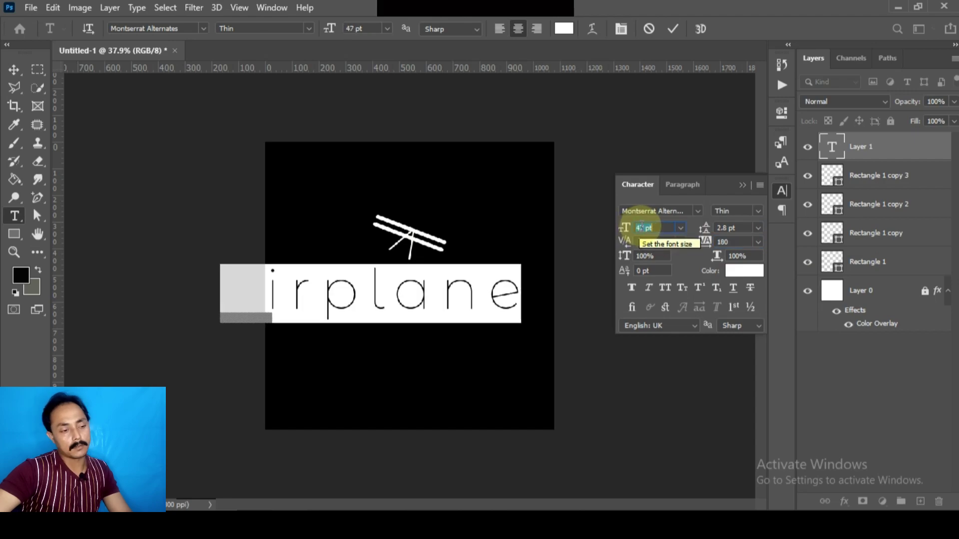
scroll(641, 228, "down", 2)
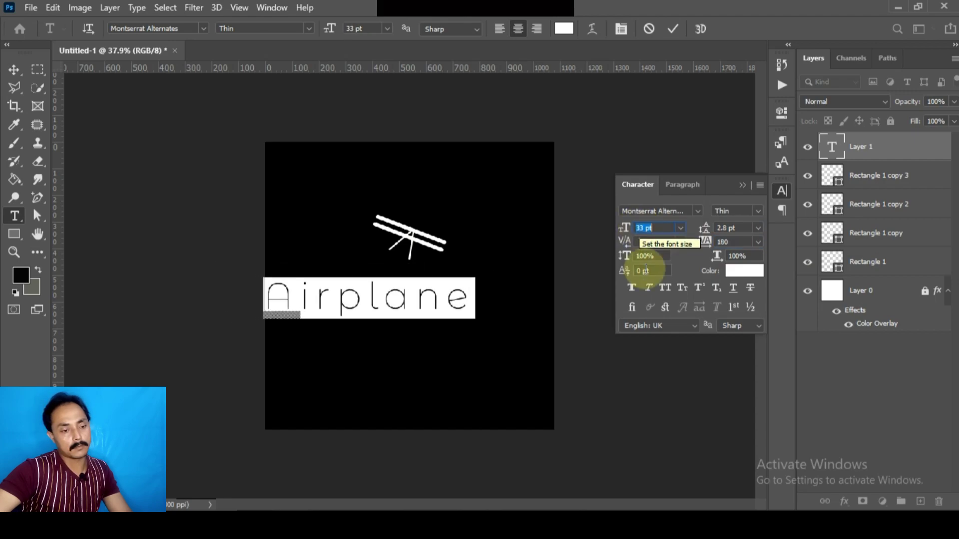
left_click(631, 288)
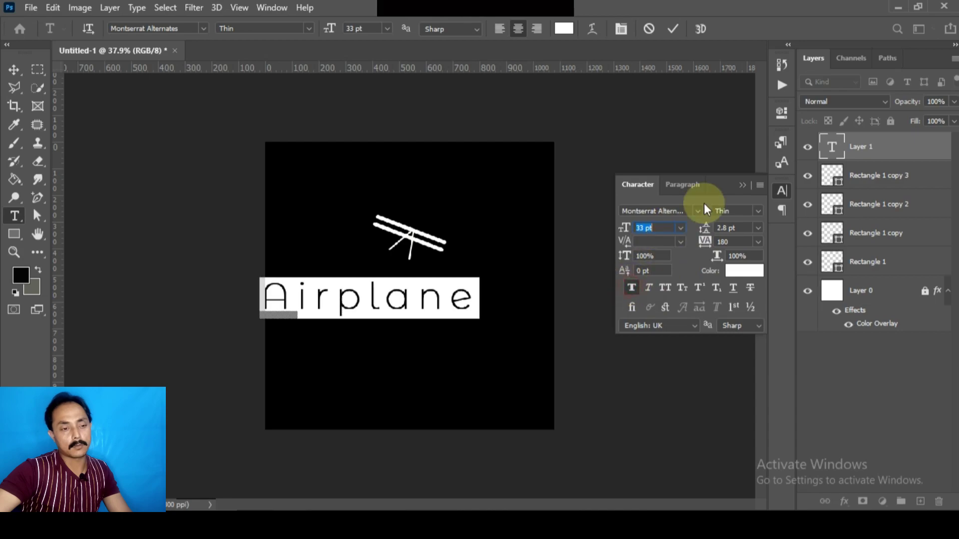
left_click(742, 185)
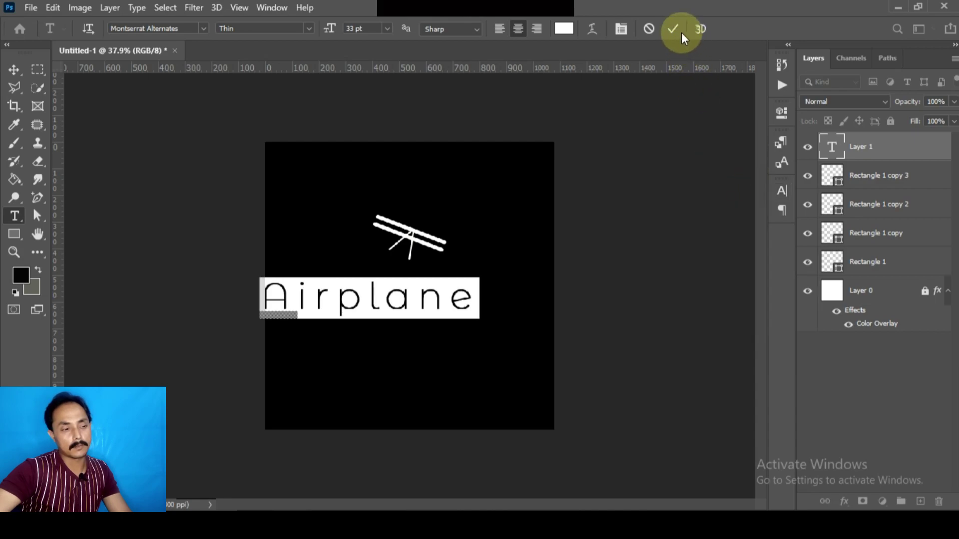
left_click(674, 29)
- Move the "Airplane" text so it is centred horizontally just below the bar figure
key("v")
left_click_drag(388, 311, 421, 309)
mouse_move(418, 308)
left_mouse_down()
mouse_move(408, 293)
mouse_move(439, 300)
mouse_move(423, 305)
mouse_move(422, 293)
left_mouse_up()
- Scale the "Airplane" text down proportionally to 85.10% around its centre
scroll(414, 324, "down", 3)
scroll(413, 325, "up", 7)
scroll(422, 303, "down", 3)
key("ctrl+t")
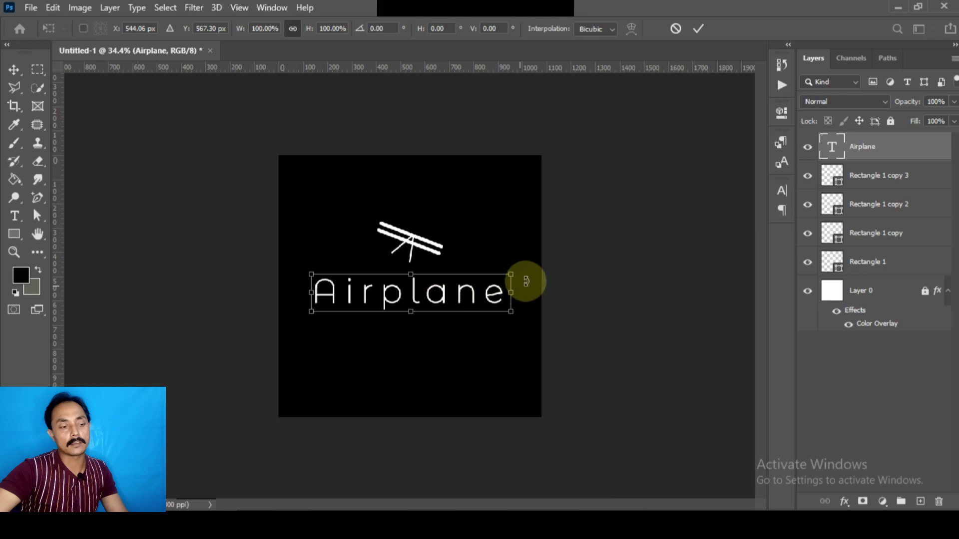
left_click_drag(517, 275, 497, 278)
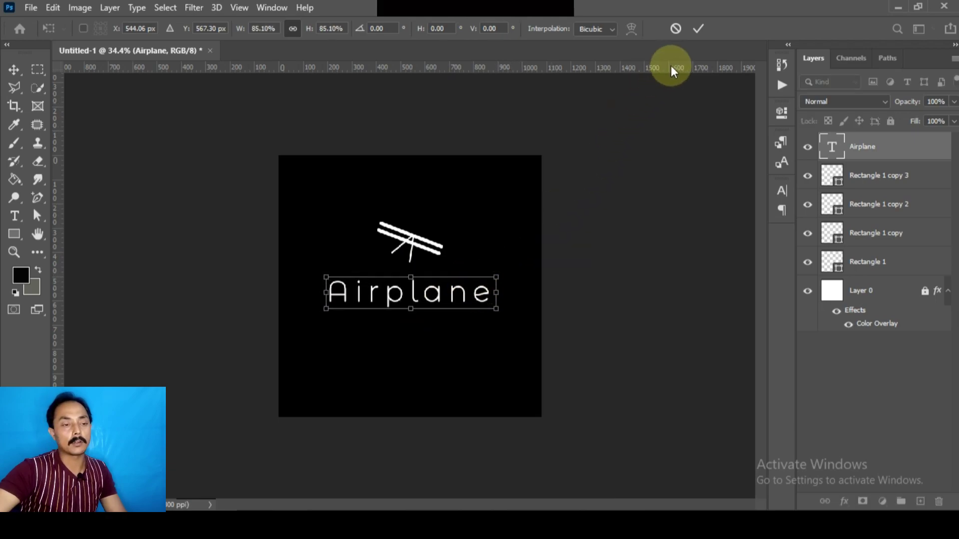
left_click(699, 29)
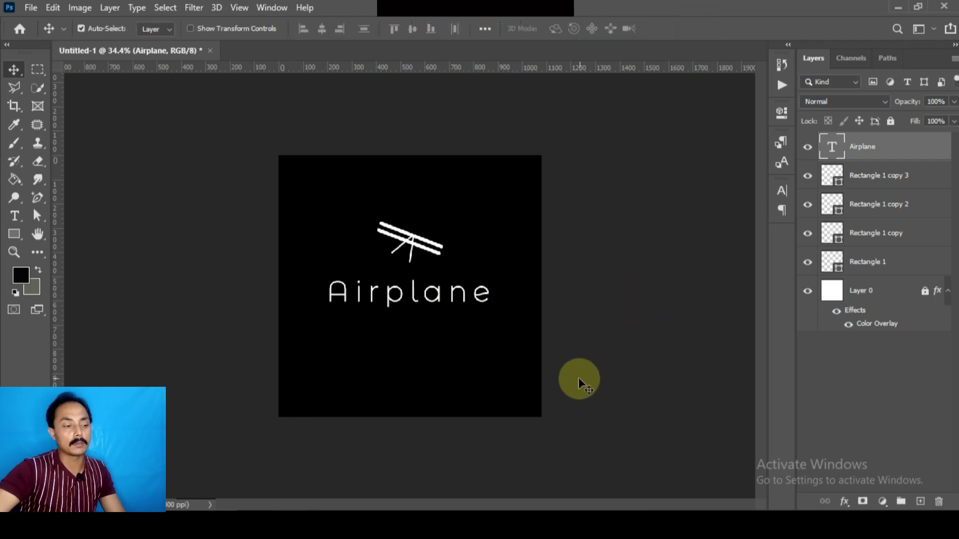
- Examine the finished bar figure and "Airplane" text together at several magnifications
scroll(456, 325, "up", 3)
scroll(444, 315, "down", 4)
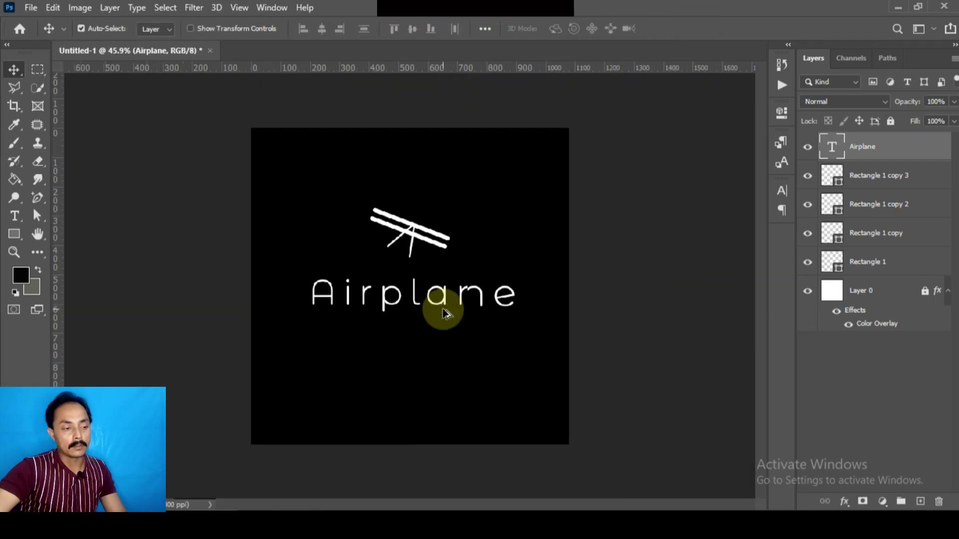
scroll(443, 314, "up", 2)
scroll(443, 315, "down", 3)
scroll(443, 315, "up", 3)
scroll(443, 315, "up", 1)
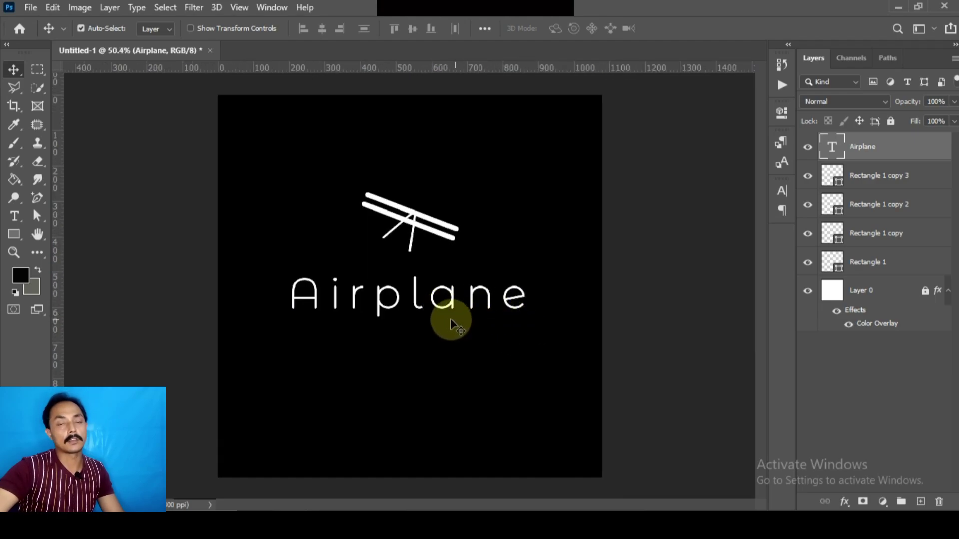
scroll(441, 321, "down", 6)
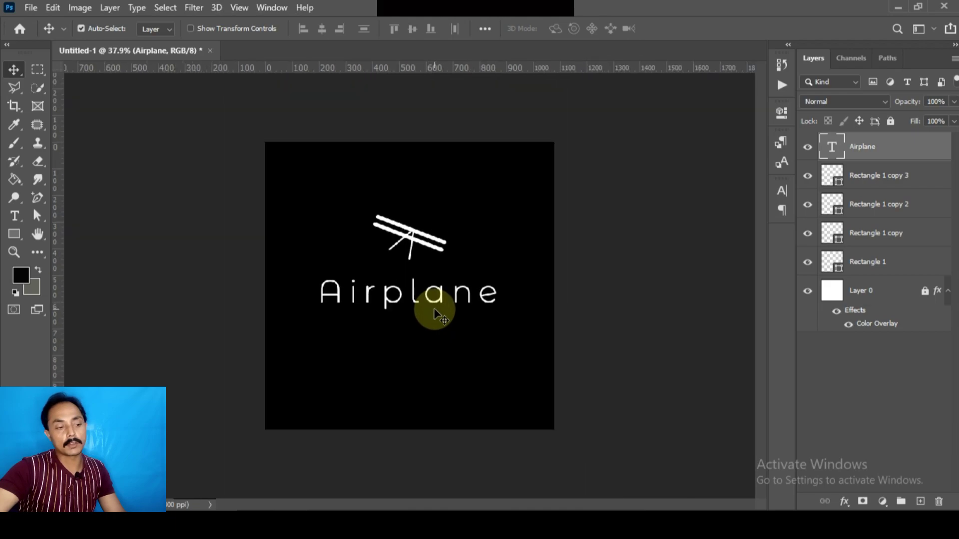
scroll(434, 315, "up", 4)
scroll(434, 314, "down", 1)
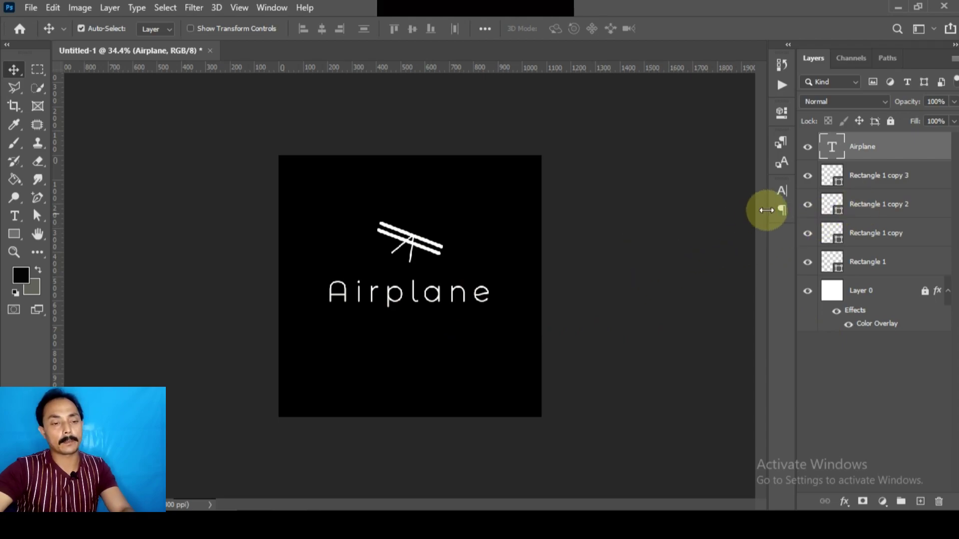
- Delete the four rectangle layers and the "Airplane" text layer, leaving only the black background
left_click(893, 180)
key("Delete")
key("Delete")
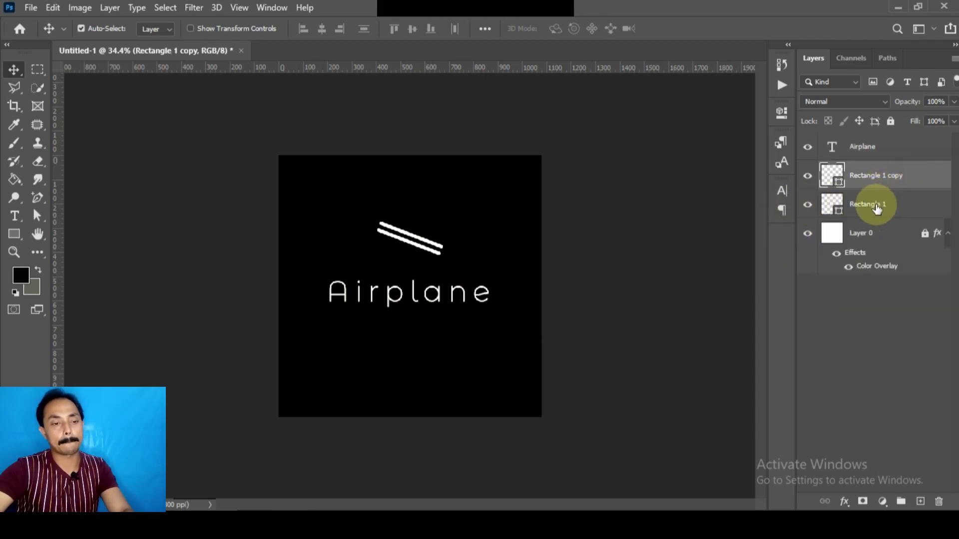
key("Delete")
key("Delete")
left_click(426, 299)
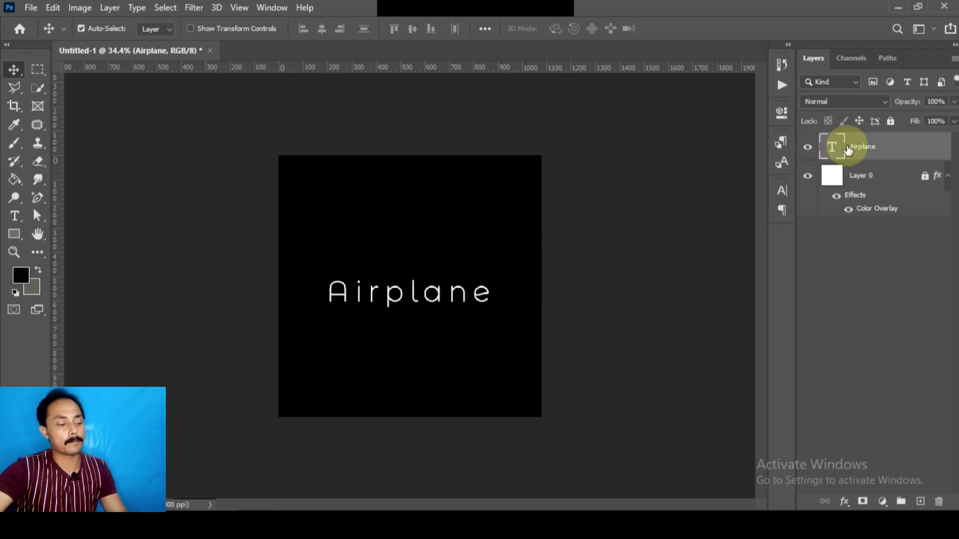
key("Delete")
- Draw a circle about 287 px in diameter with the Ellipse tool, left of the canvas centre
key("ctrl+plus")
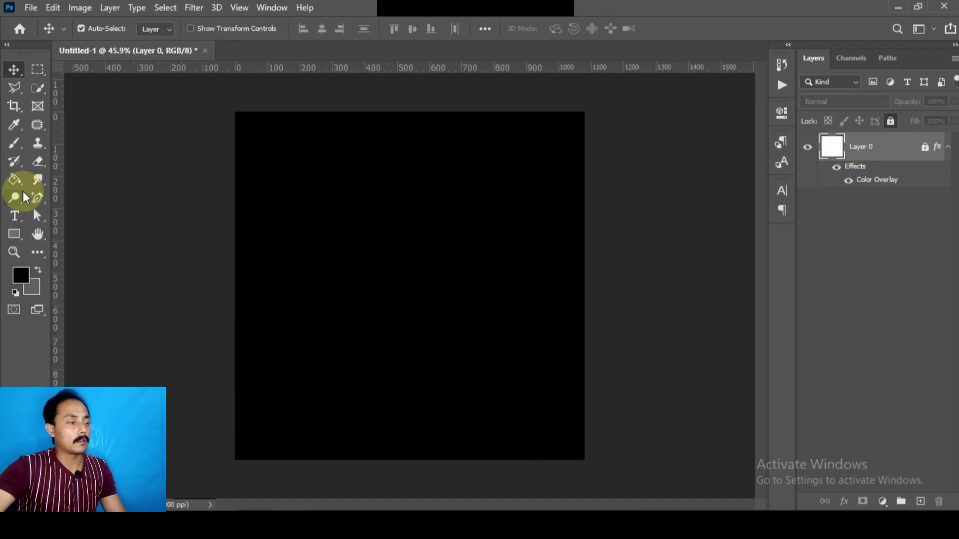
left_click(12, 238)
left_click(67, 262)
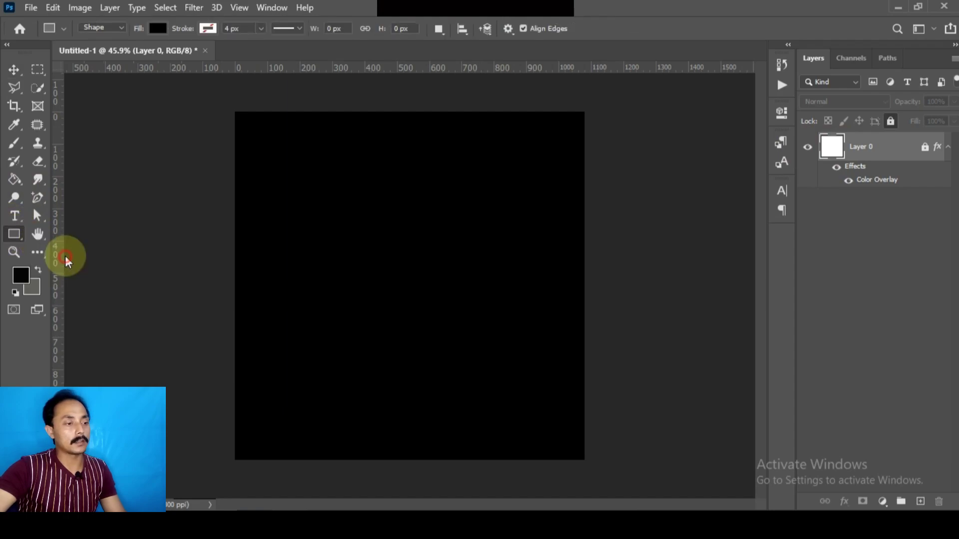
left_click_drag(308, 210, 396, 378)
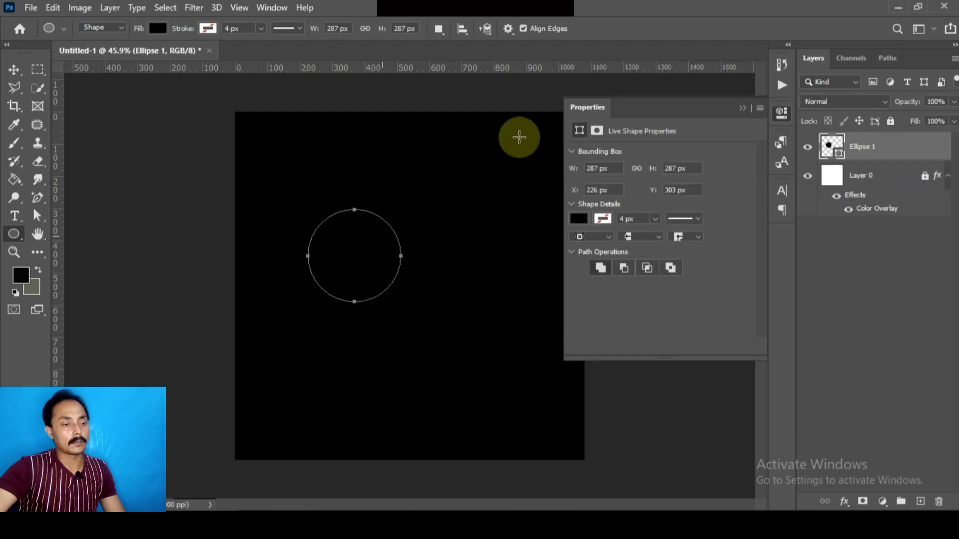
- Fill the circle with white and switch to the Move tool
left_click(575, 219)
left_click(580, 294)
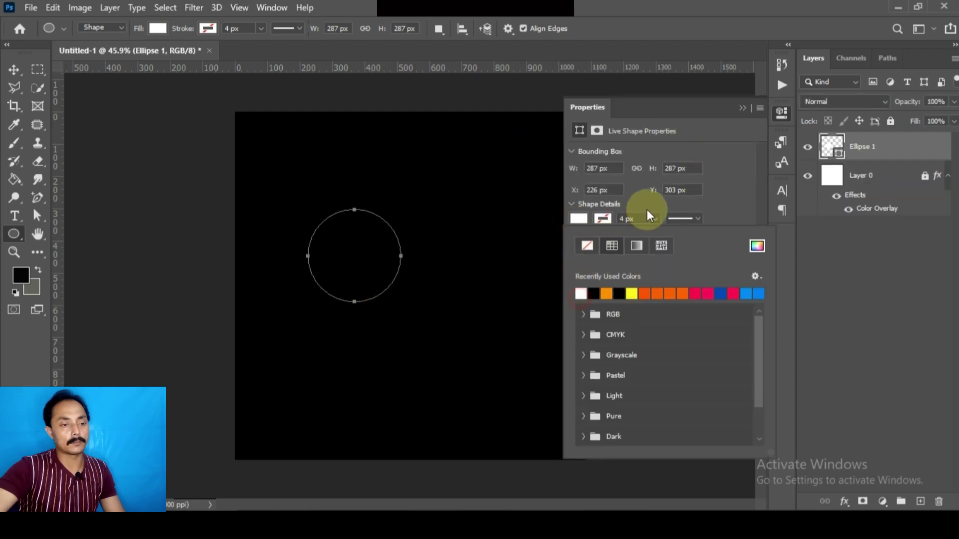
left_click(743, 108)
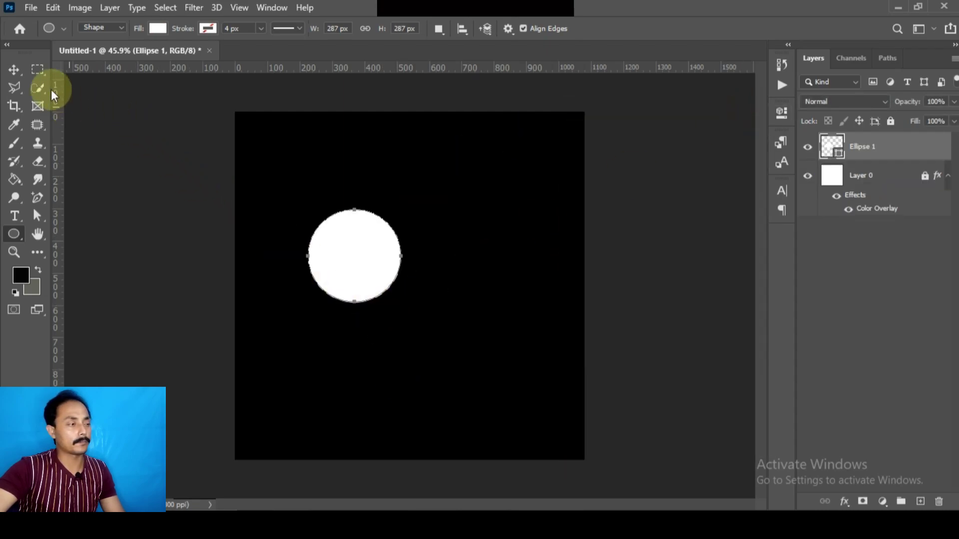
left_click(13, 73)
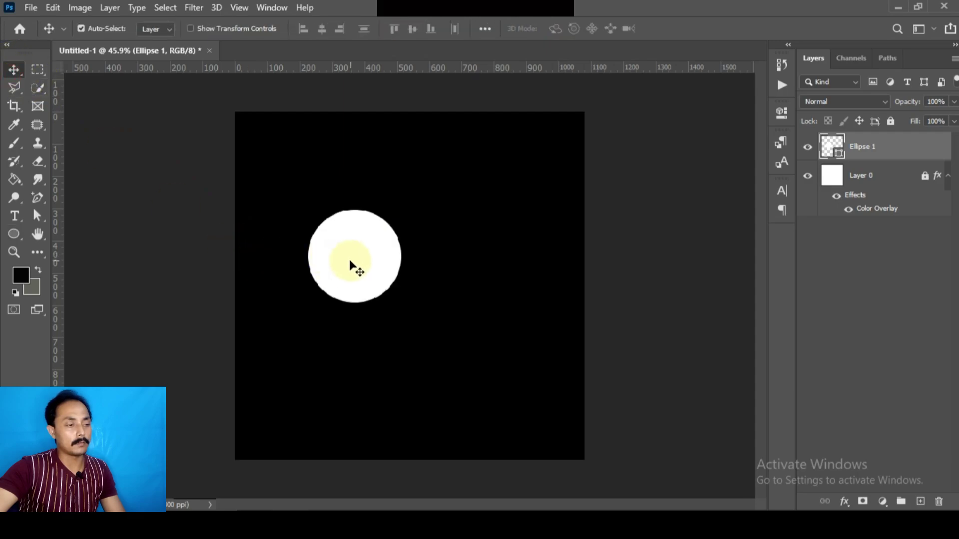
scroll(350, 265, "up", 2)
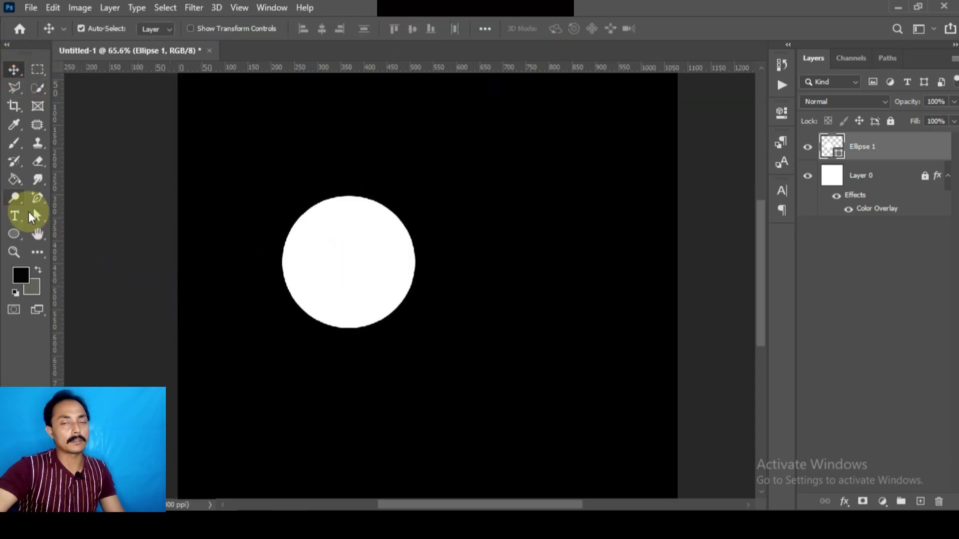
- Try to cut away the circle's right half with the Direct Selection tool and undo the deletion
left_click(35, 215)
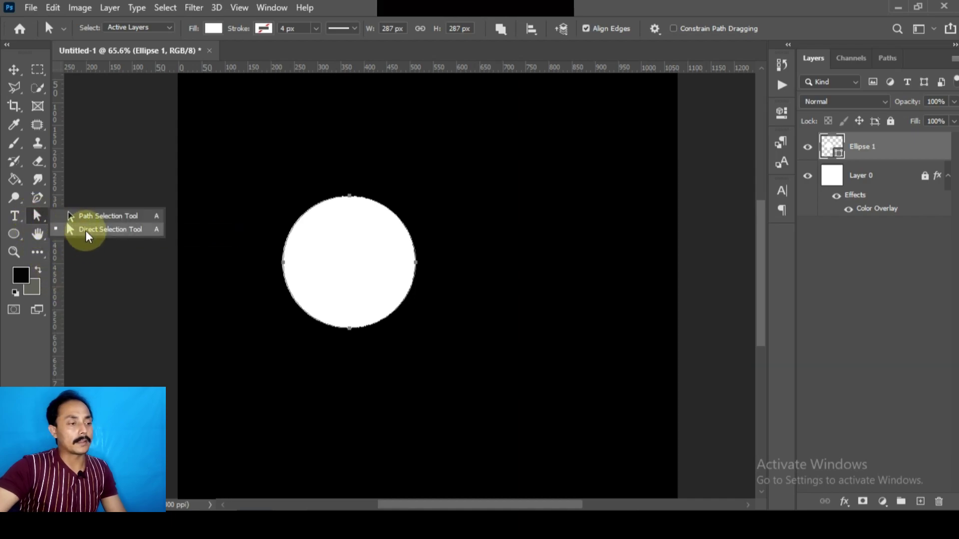
left_click(86, 231)
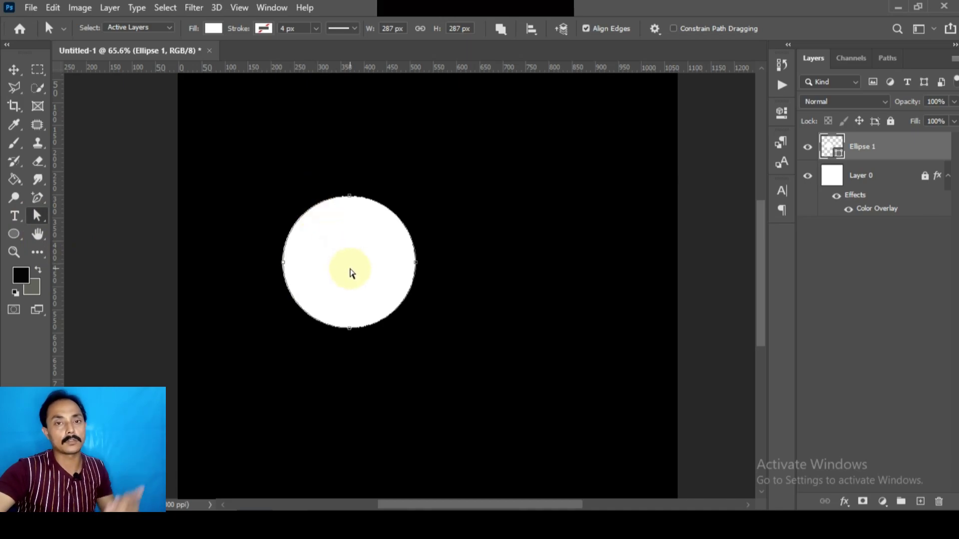
left_click(387, 197)
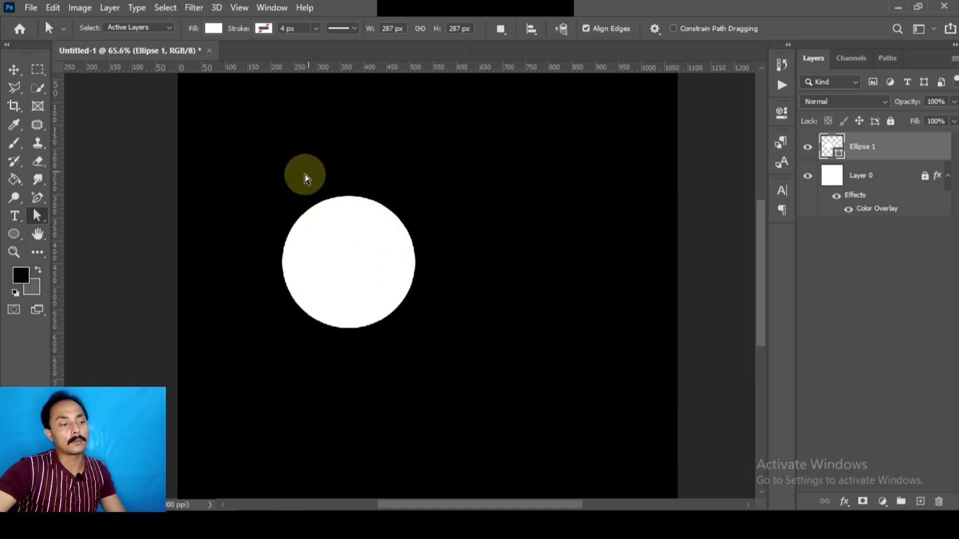
left_click(234, 162)
left_click_drag(255, 189, 450, 345)
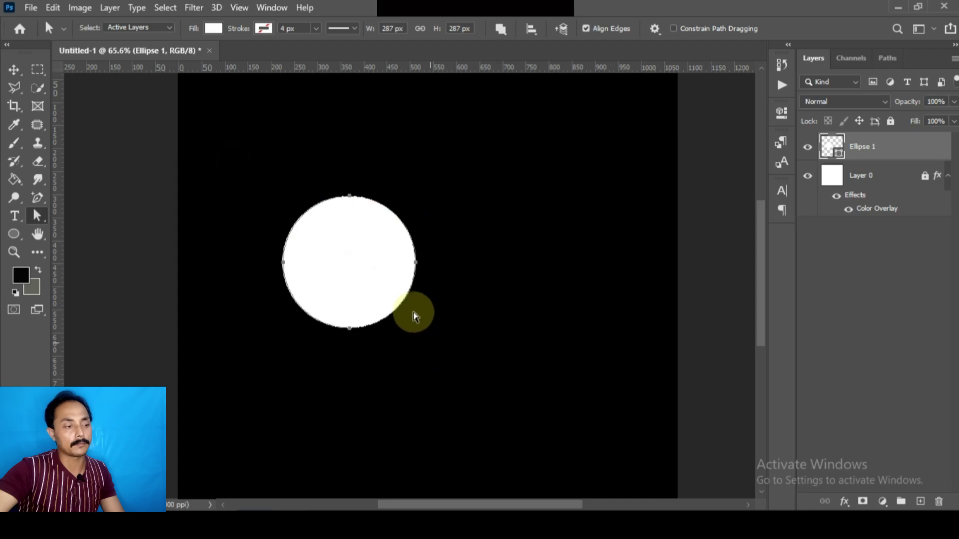
left_click(423, 189)
left_click_drag(349, 165, 432, 415)
key("Delete")
left_click(446, 207)
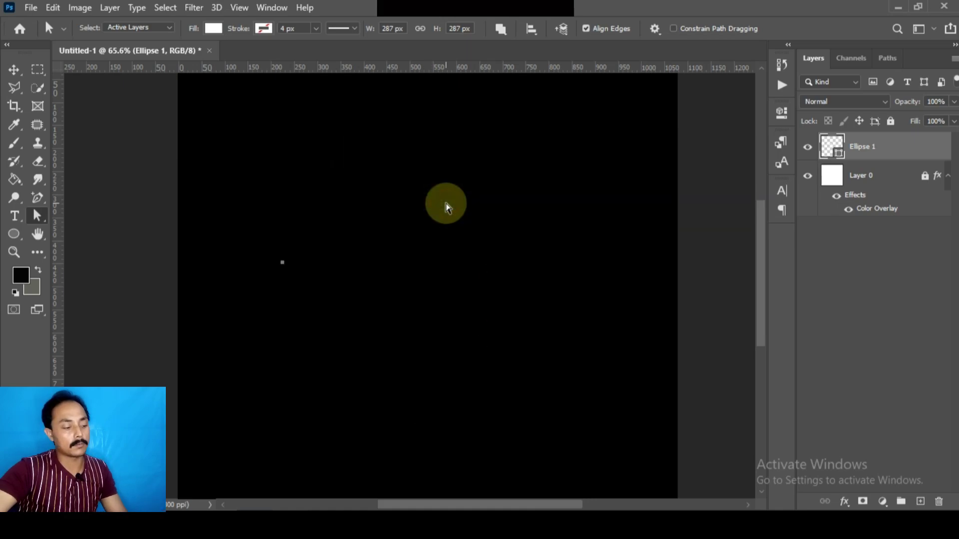
key("ctrl+z")
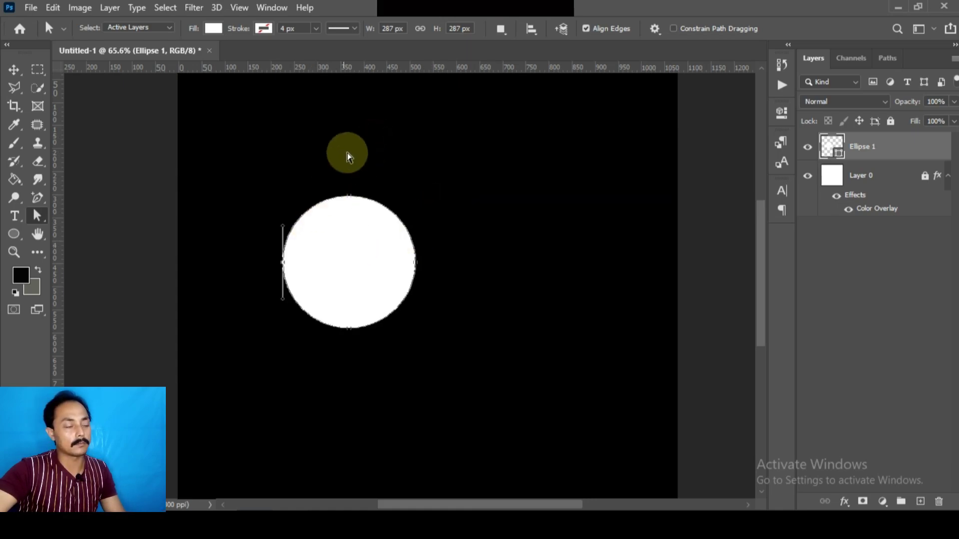
- Retry deleting the circle's right-hand anchor points, accepting the conversion to a regular path, and undo the last changes
left_click(14, 216)
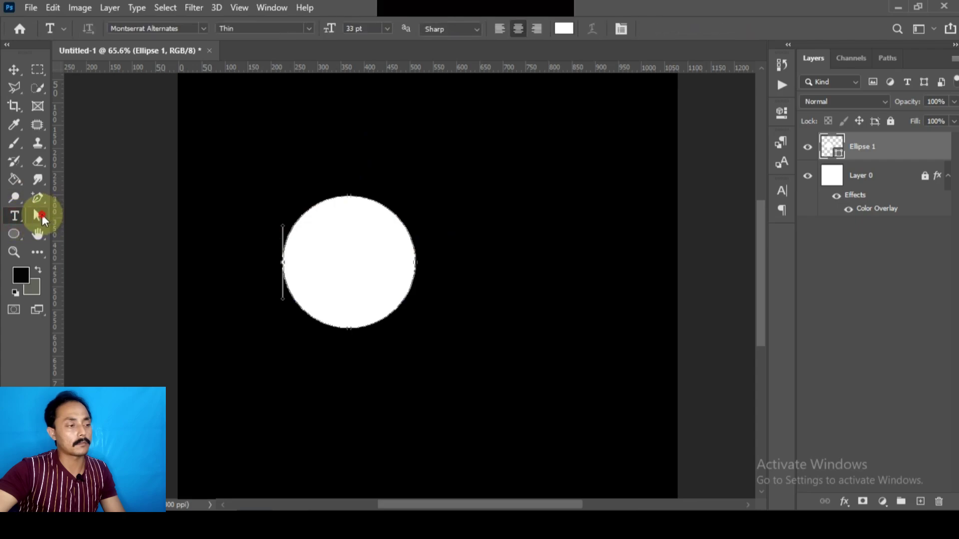
left_click(39, 216)
left_click_drag(336, 162, 427, 340)
key("Delete")
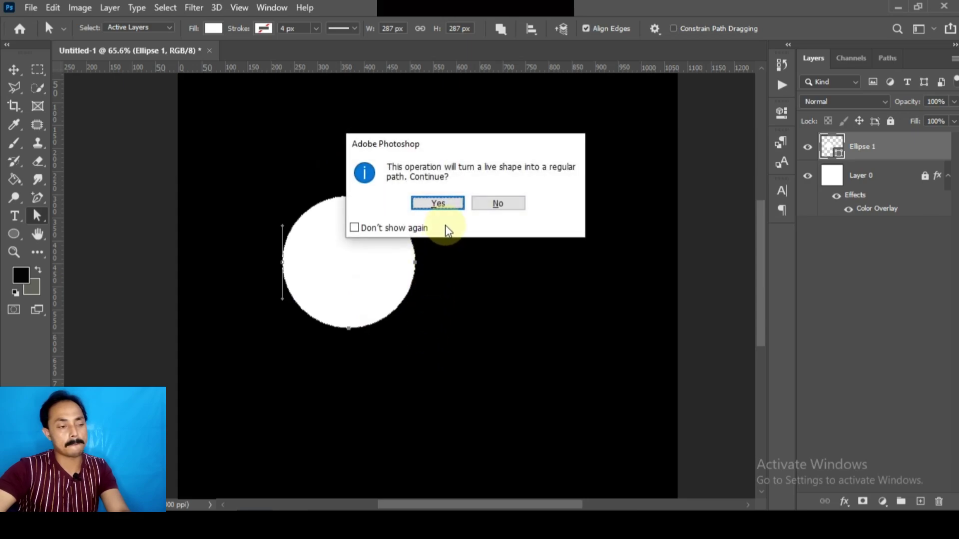
left_click(437, 203)
left_click(426, 356)
key("ctrl+z")
key("ctrl+z")
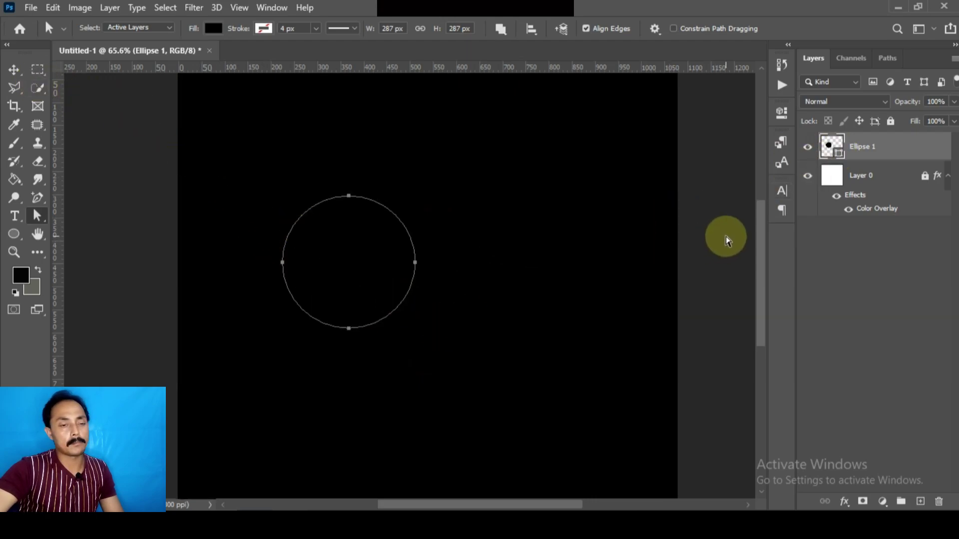
- Fill the circle with white (ffffff)
double_click(837, 144)
left_click_drag(575, 350, 386, 190)
left_click(780, 261)
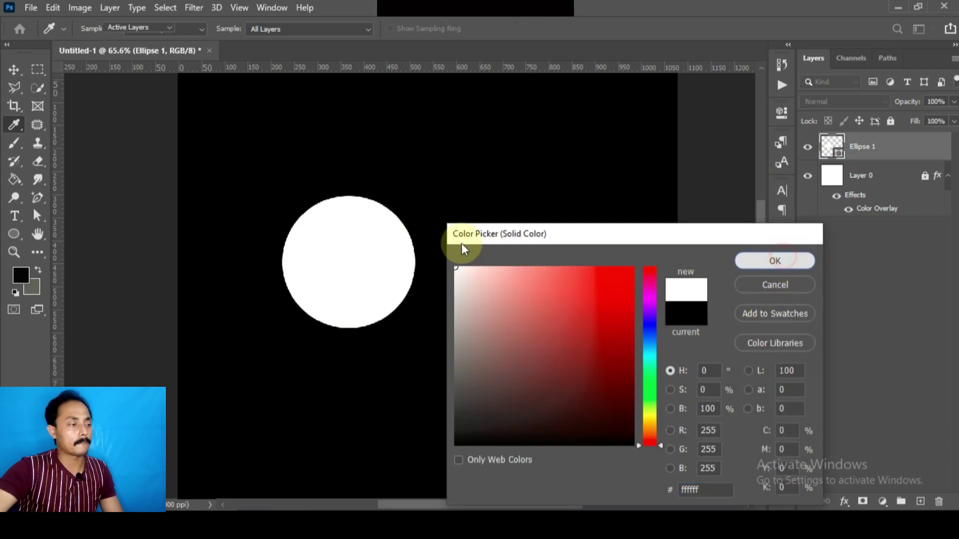
- Delete only the circle's rightmost anchor point with the Direct Selection tool to leave the left half-circle
left_click(39, 233)
left_click(37, 216)
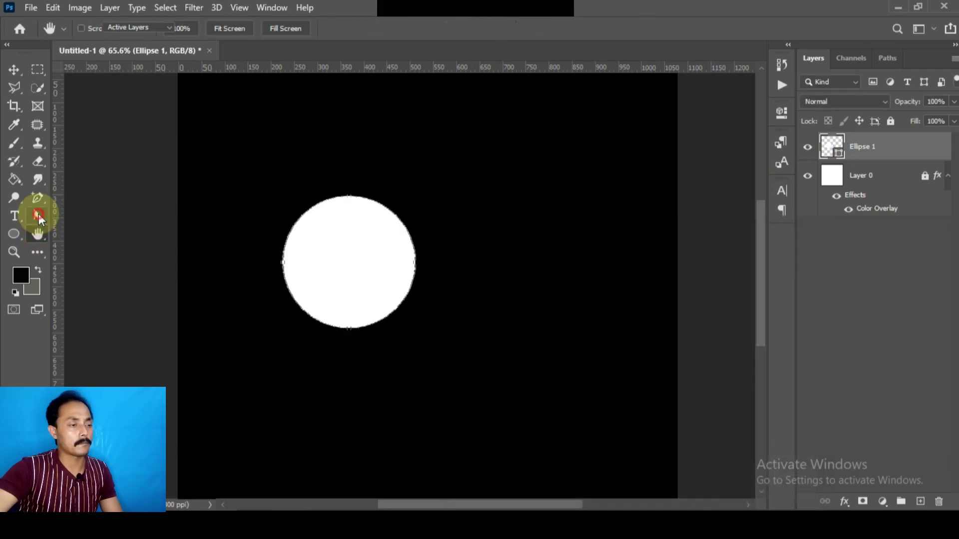
left_click_drag(369, 162, 444, 410)
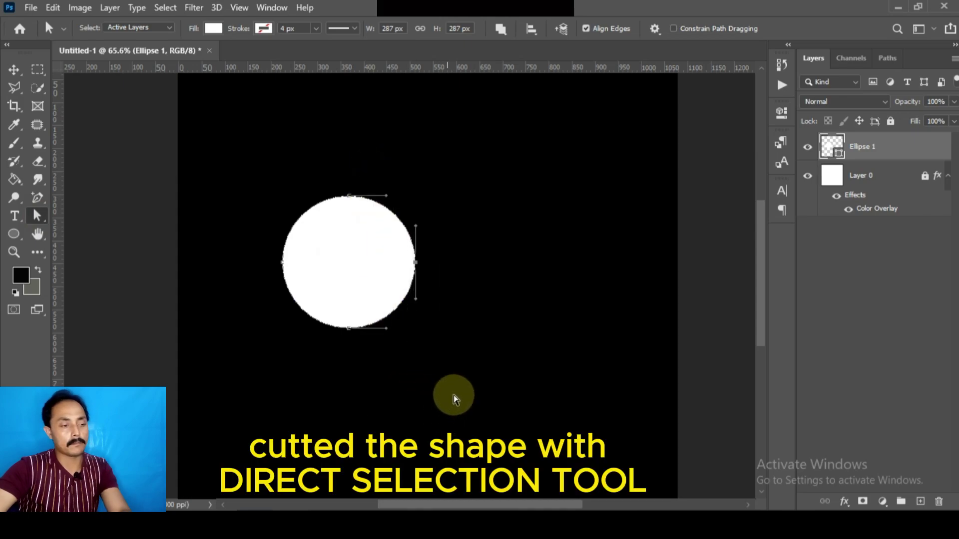
key("Delete")
left_click(453, 202)
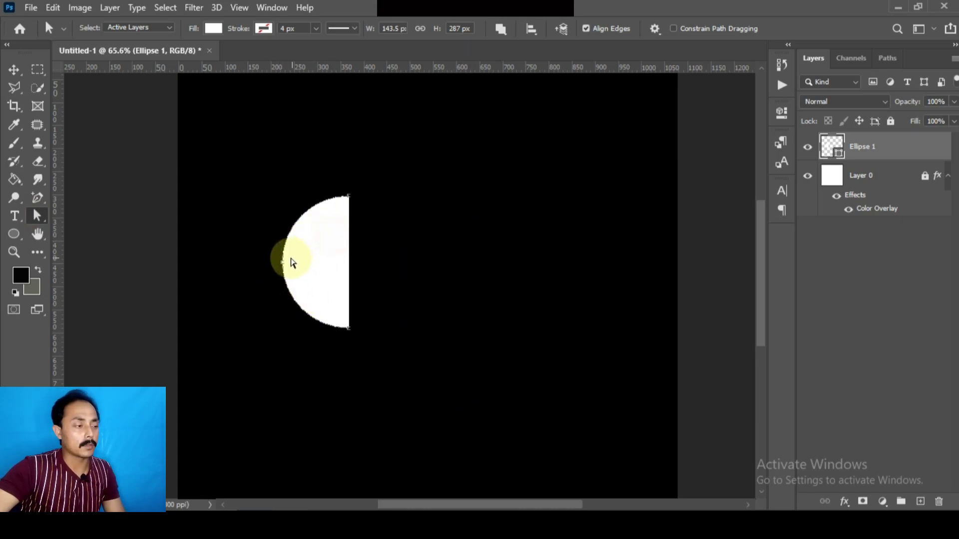
- Draw a rectangle about 77 × 52 px against the middle of the half-circle's curved side
left_click(14, 233)
right_click(13, 234)
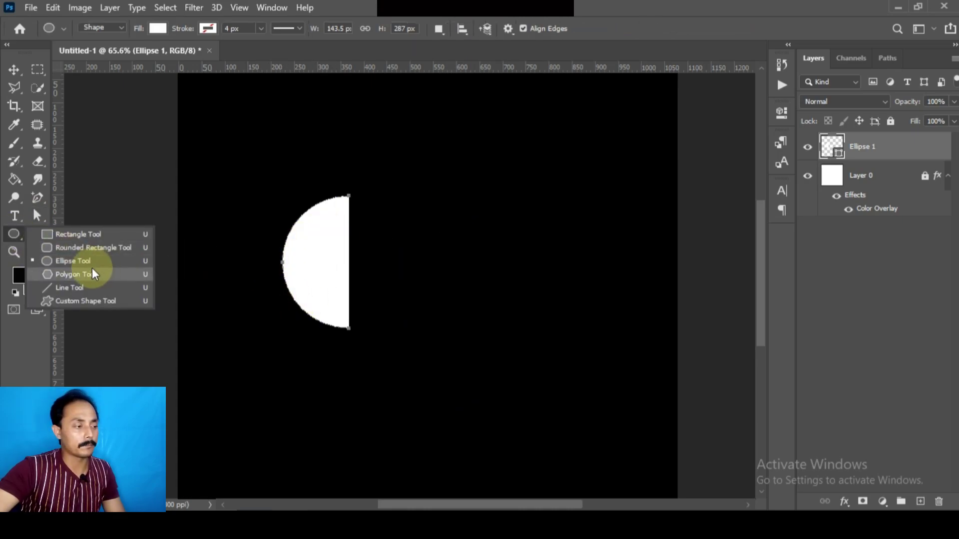
left_click(67, 236)
left_click_drag(250, 249, 285, 273)
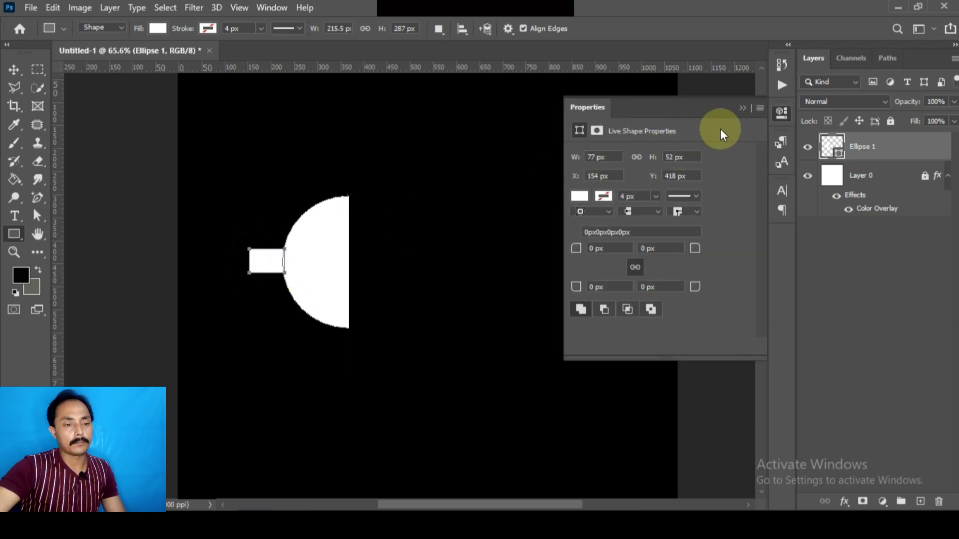
left_click(735, 108)
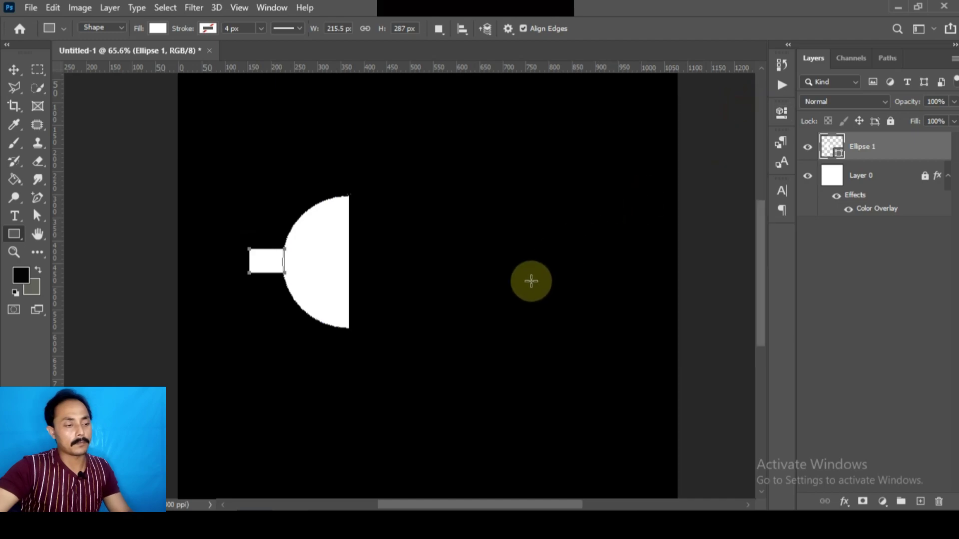
- Duplicate the half-circle shape layer, flip the copy horizontally and place it facing the original with a gap between their flat sides
key("v")
left_click(423, 350)
left_click_drag(214, 200, 400, 370)
key("ctrl+j")
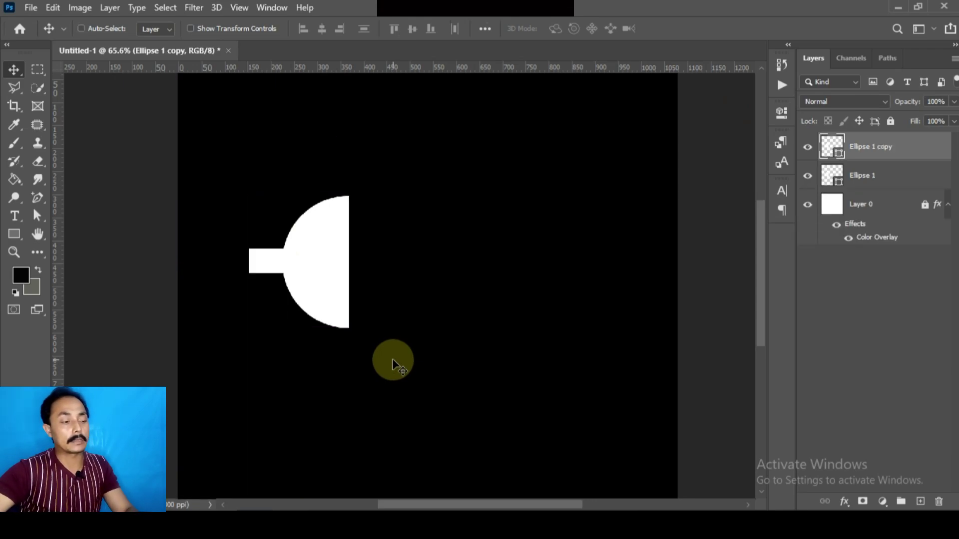
key("ctrl+t")
right_click(310, 225)
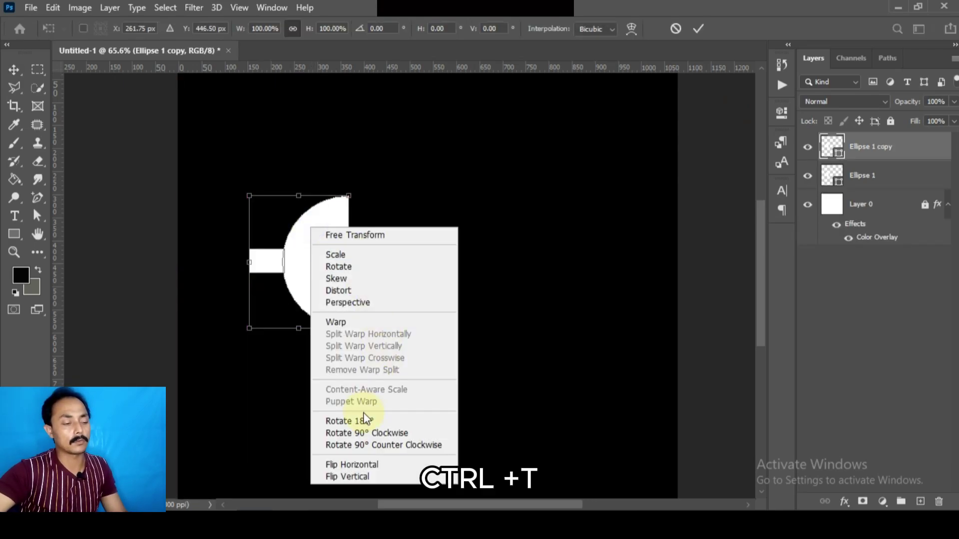
left_click(356, 465)
left_click_drag(304, 248, 487, 246)
left_click(698, 28)
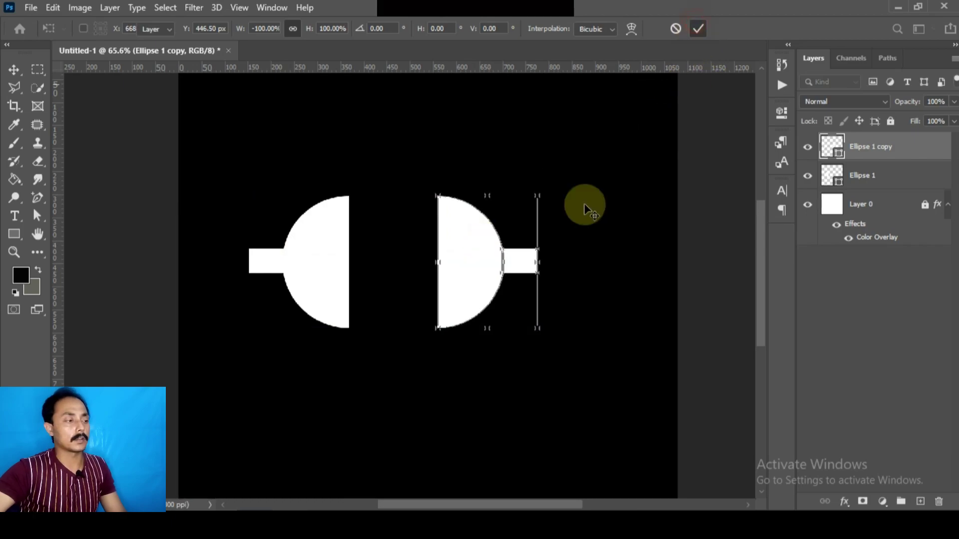
- Draw a bar about 127 × 21 px on a new layer, extending from the right half-circle's flat side, and fill it with white
left_click(15, 233)
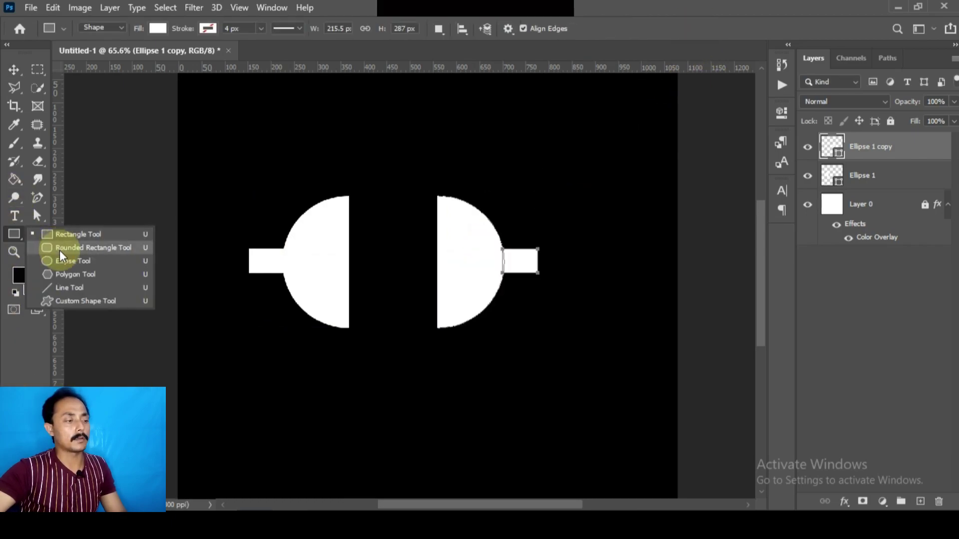
left_click(62, 234)
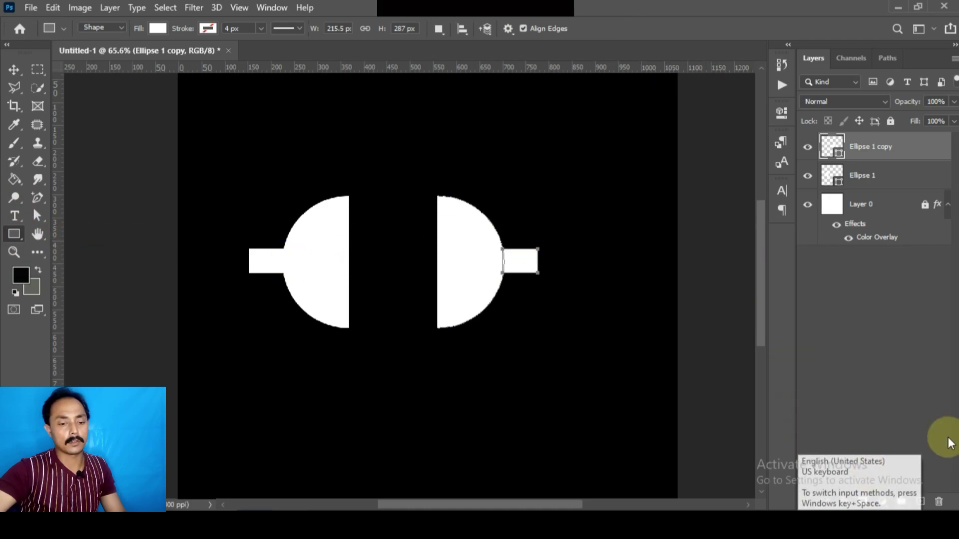
left_click(920, 501)
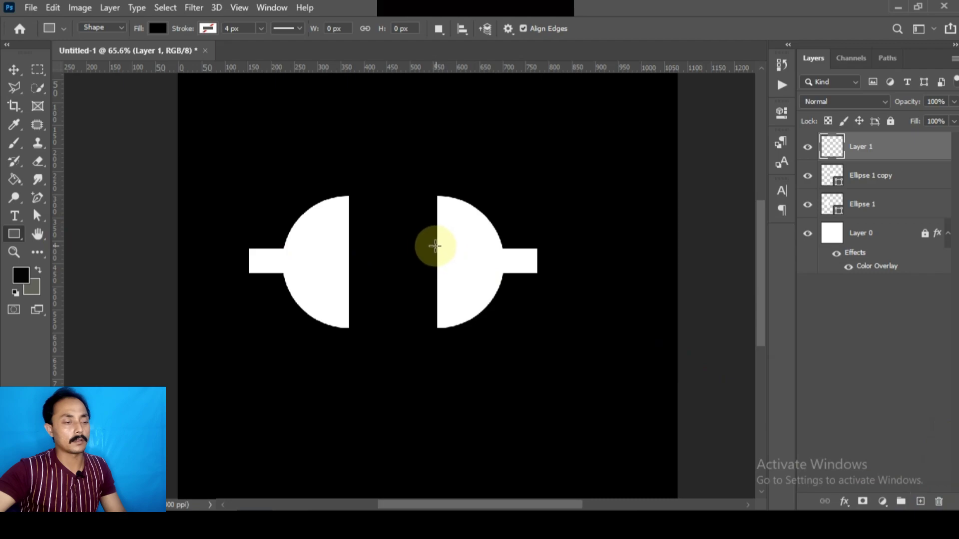
left_click_drag(380, 235, 439, 244)
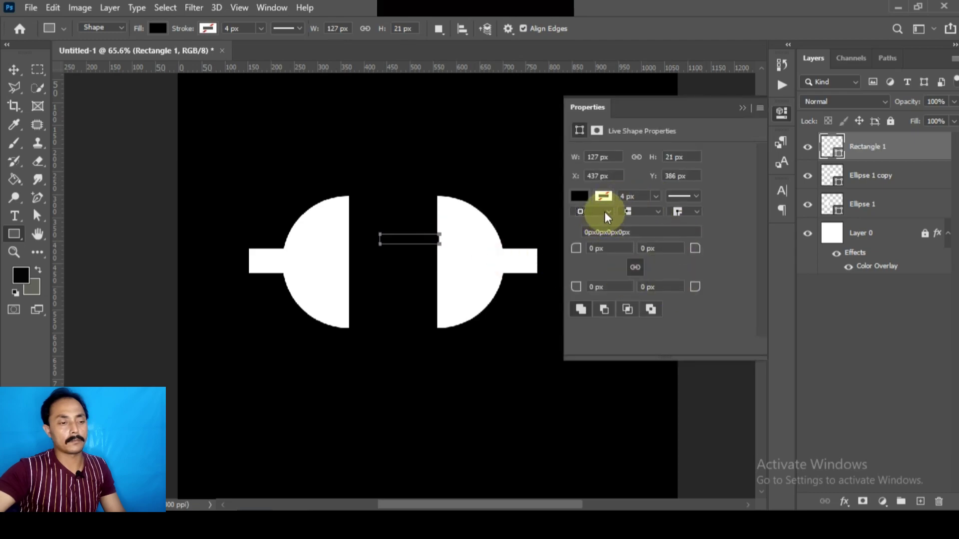
left_click(581, 198)
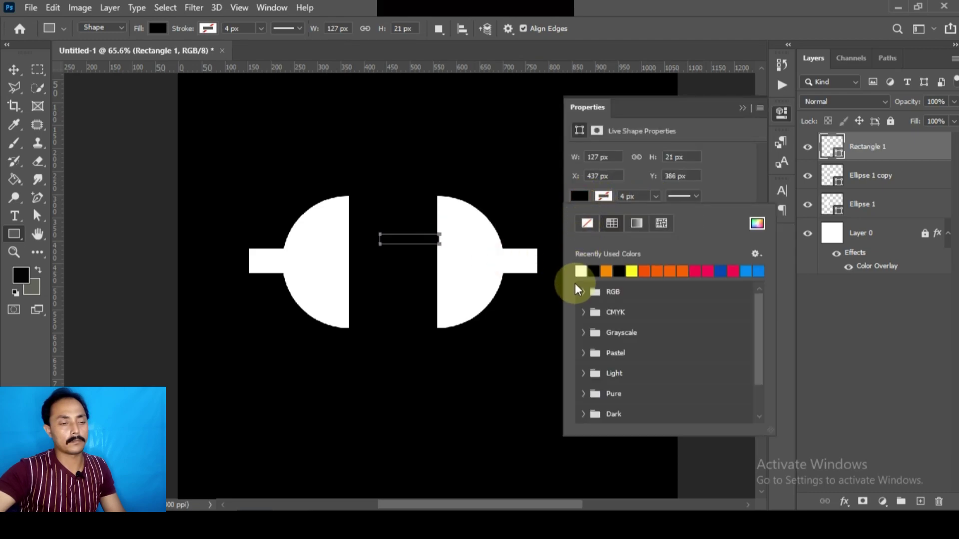
left_click(578, 271)
left_click(743, 108)
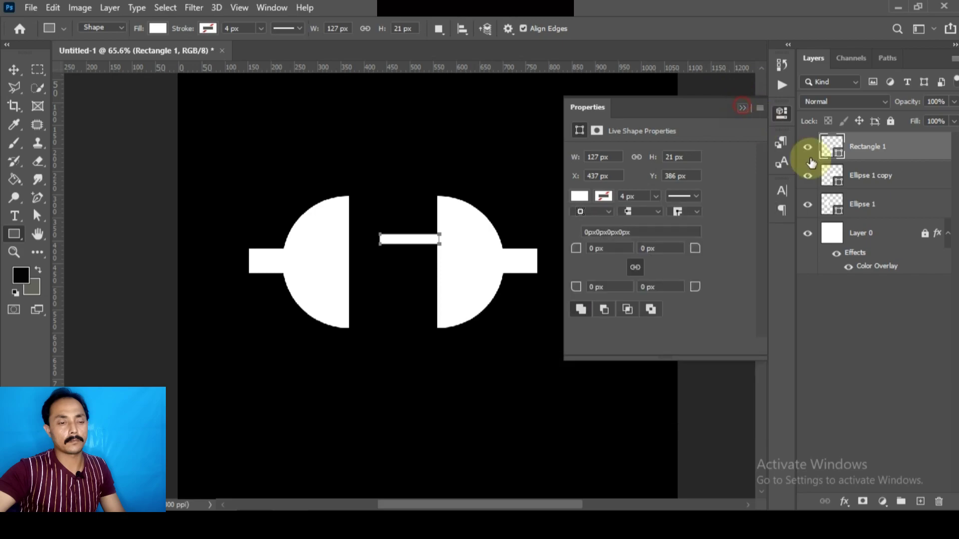
- Round all four corners of the white bar so that its ends are fully rounded
left_click(782, 113)
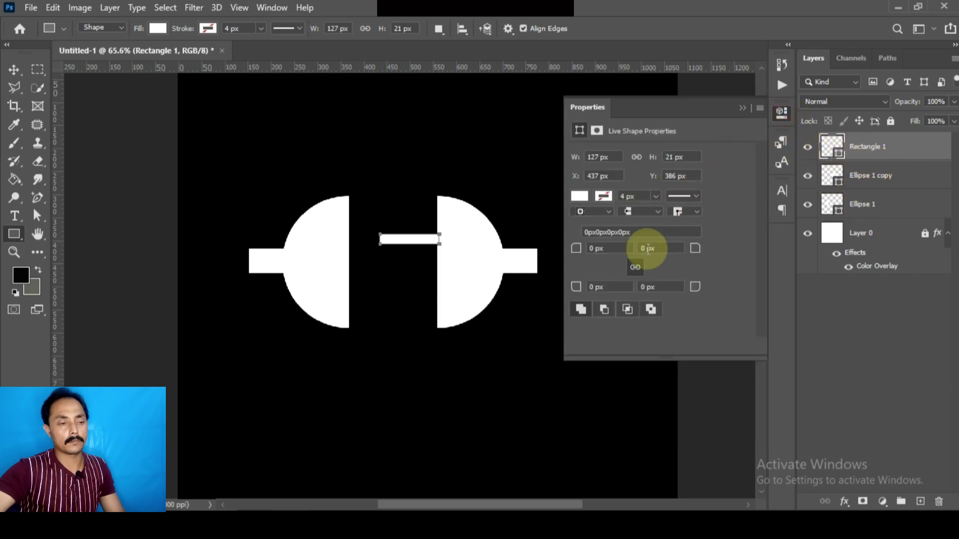
left_click_drag(632, 235, 584, 234)
type("10.5")
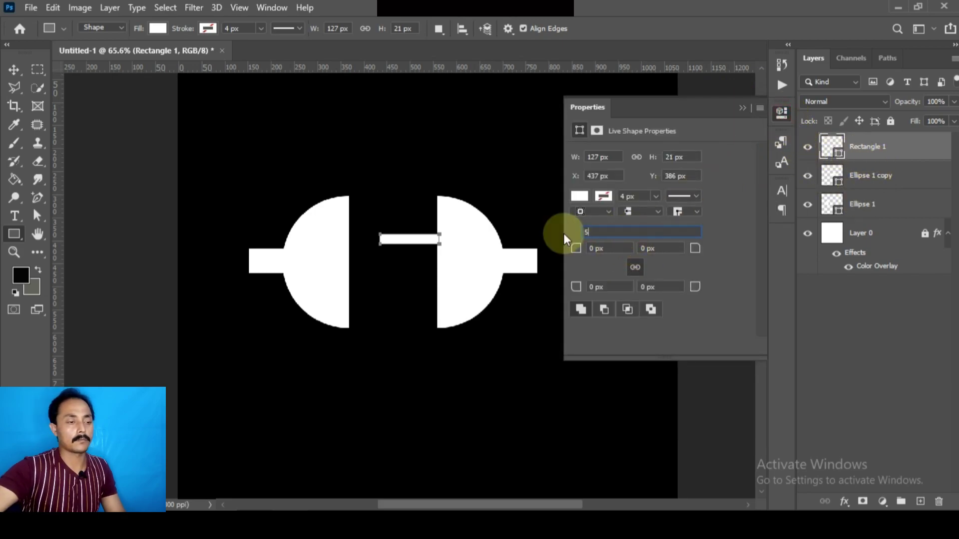
key("Return")
left_click(741, 109)
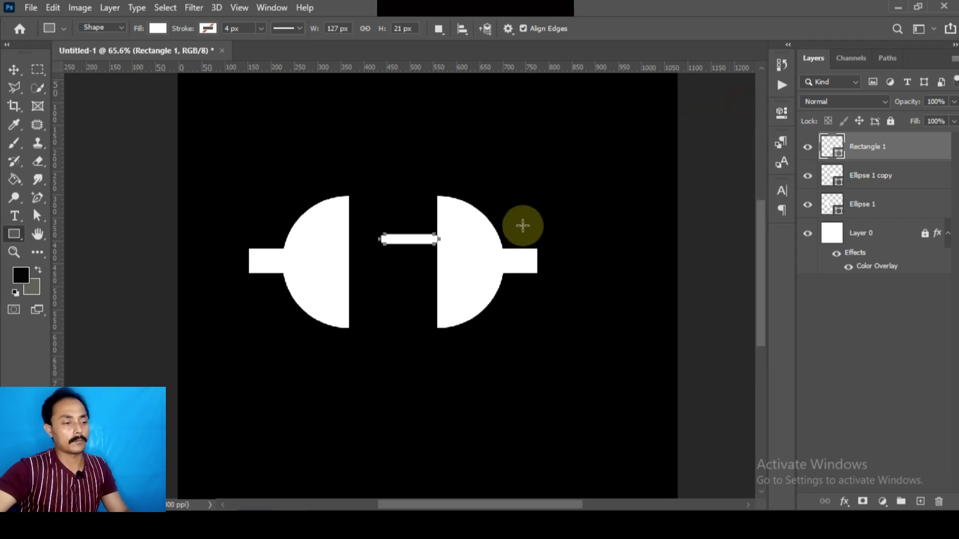
- Duplicate the rounded bar straight below the original as the plug's second prong
key("v")
left_click_drag(404, 240, 405, 284)
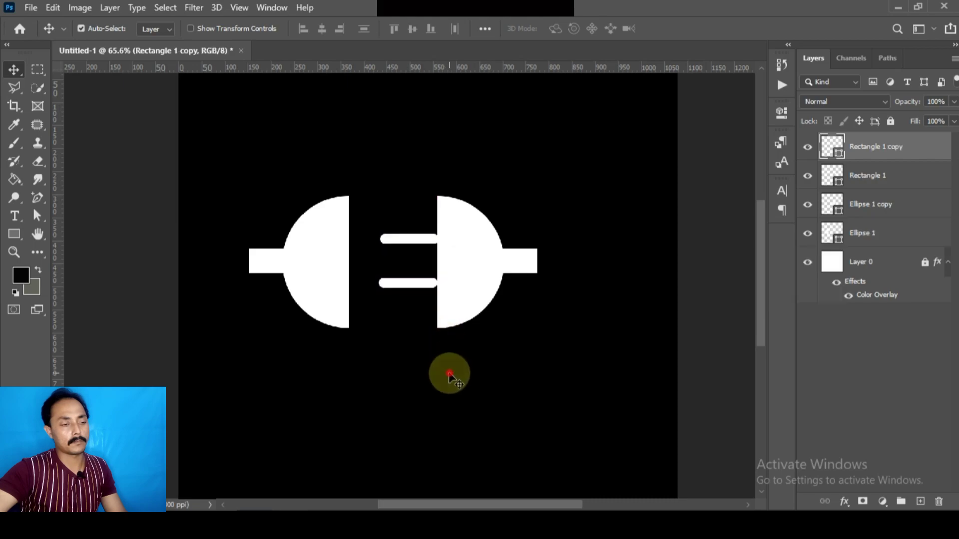
left_click(424, 331)
- Select the four plug shapes, scale them down together and centre them horizontally in the canvas's upper half
left_click(424, 284)
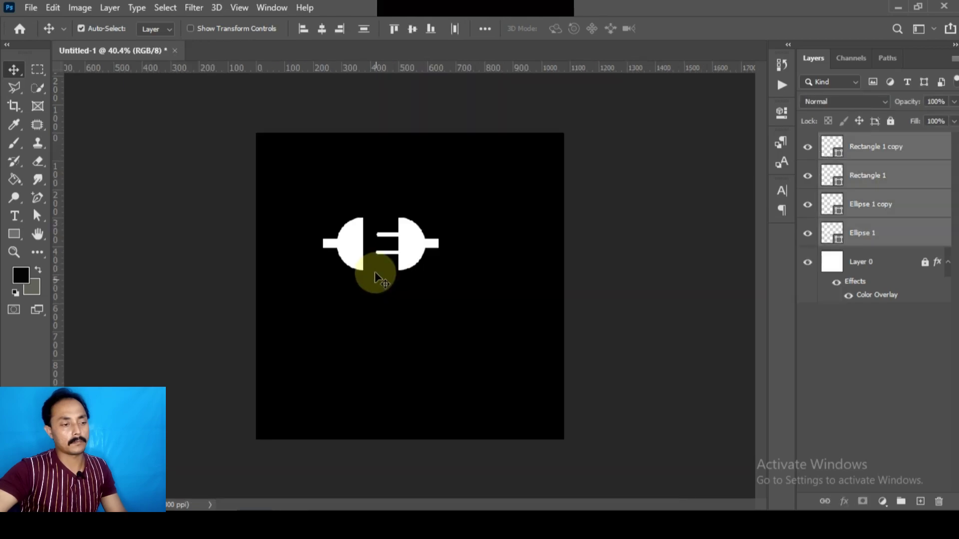
scroll(406, 300, "up", 3)
left_click_drag(293, 184, 450, 245)
scroll(438, 245, "down", 3)
key("ctrl+t")
left_click(697, 28)
left_click(408, 339)
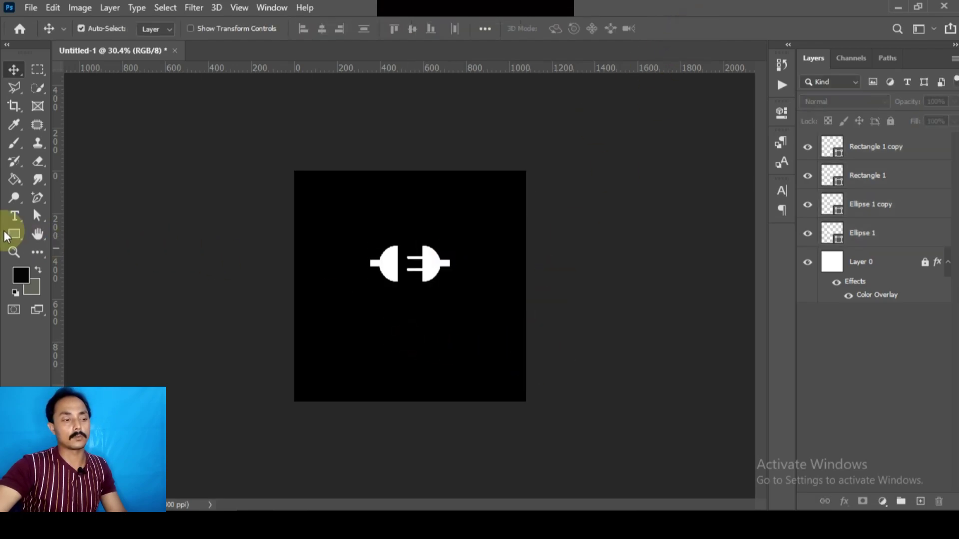
- Add the text "Electric" below the plug in Montserrat Alternates Thin at 24 pt
left_click(14, 216)
left_click(383, 325)
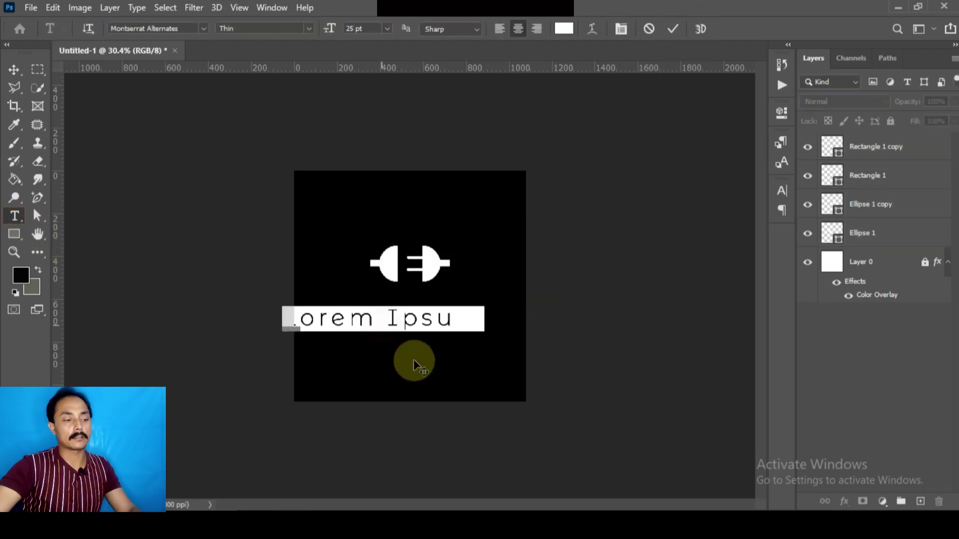
type("Electruc")
key("ctrl+a")
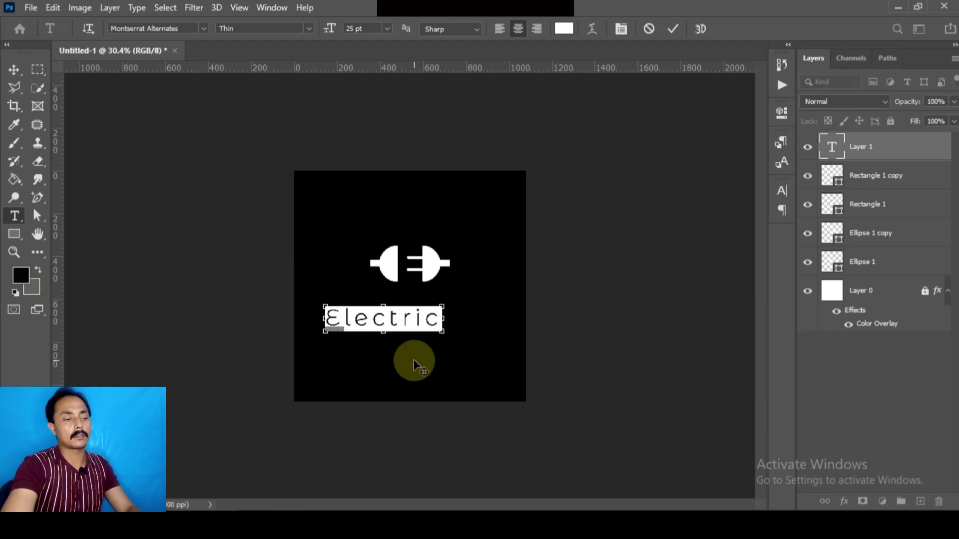
key("Down")
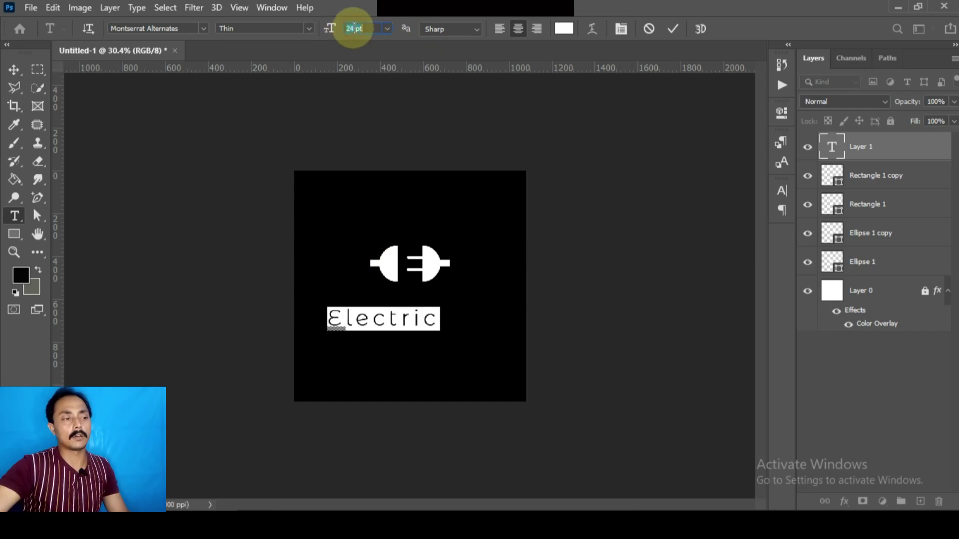
left_click(672, 31)
key("v")
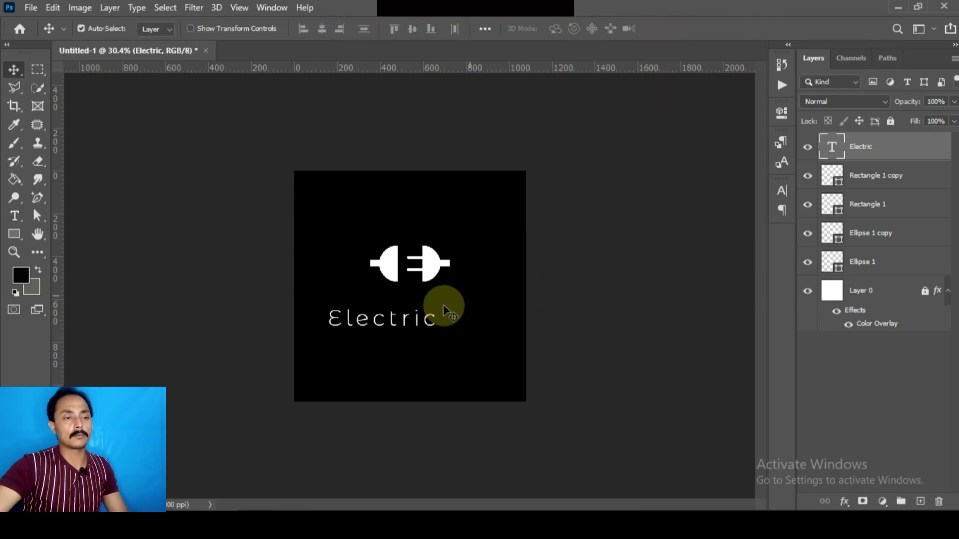
- Centre the "Electric" text beneath the plug and reposition plug and text together around the canvas's vertical centre line
left_click_drag(422, 319, 445, 311)
left_click(439, 353)
left_click_drag(337, 224, 484, 330)
mouse_move(422, 262)
left_mouse_down()
mouse_move(407, 274)
mouse_move(421, 274)
left_mouse_up()
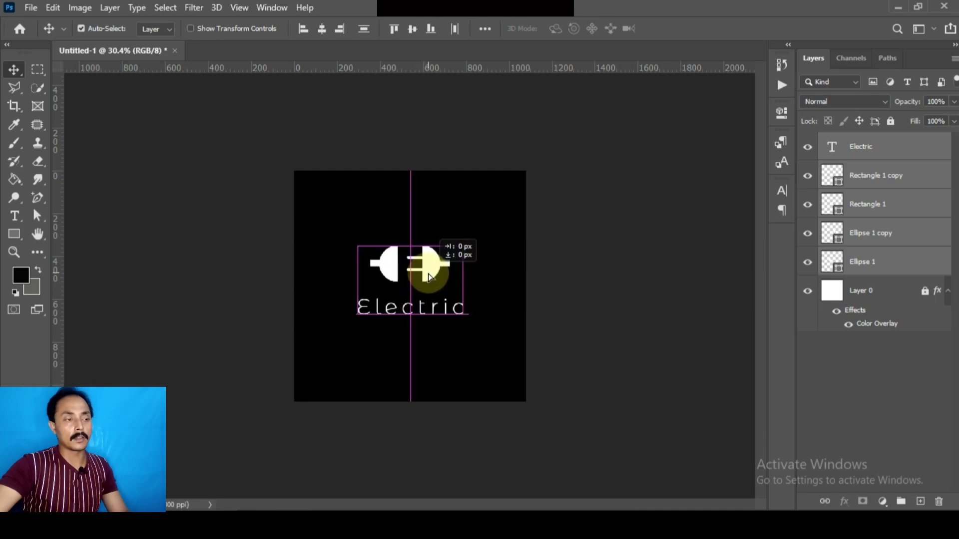